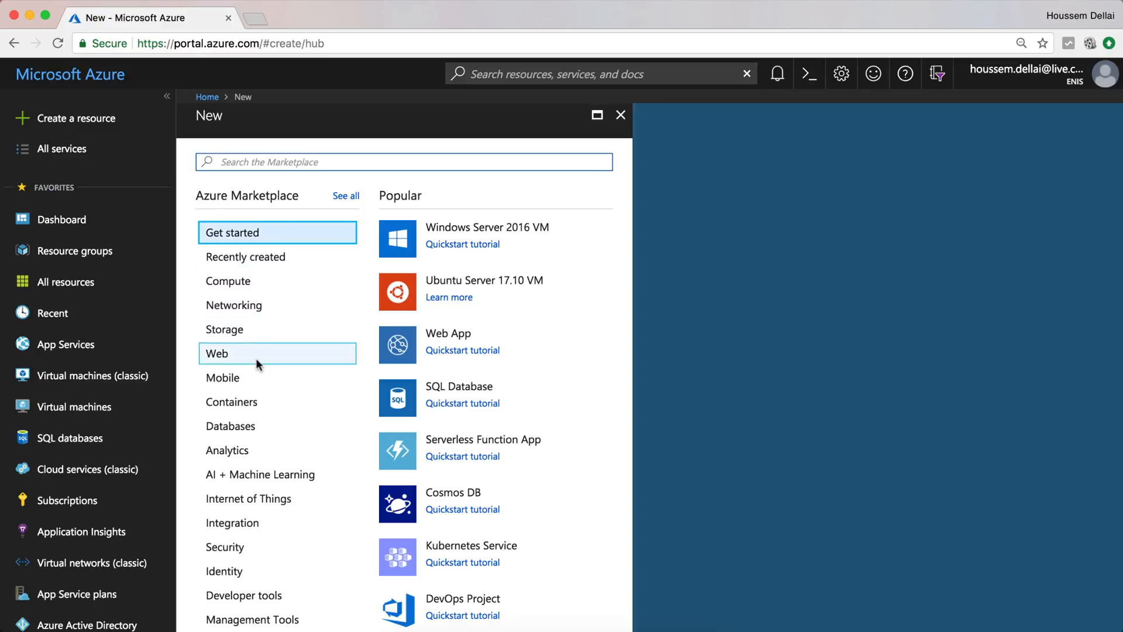
- Show the Databases category in the Azure Marketplace's new-resource list
{"action": "left_click", "coordinate": [255, 426]}
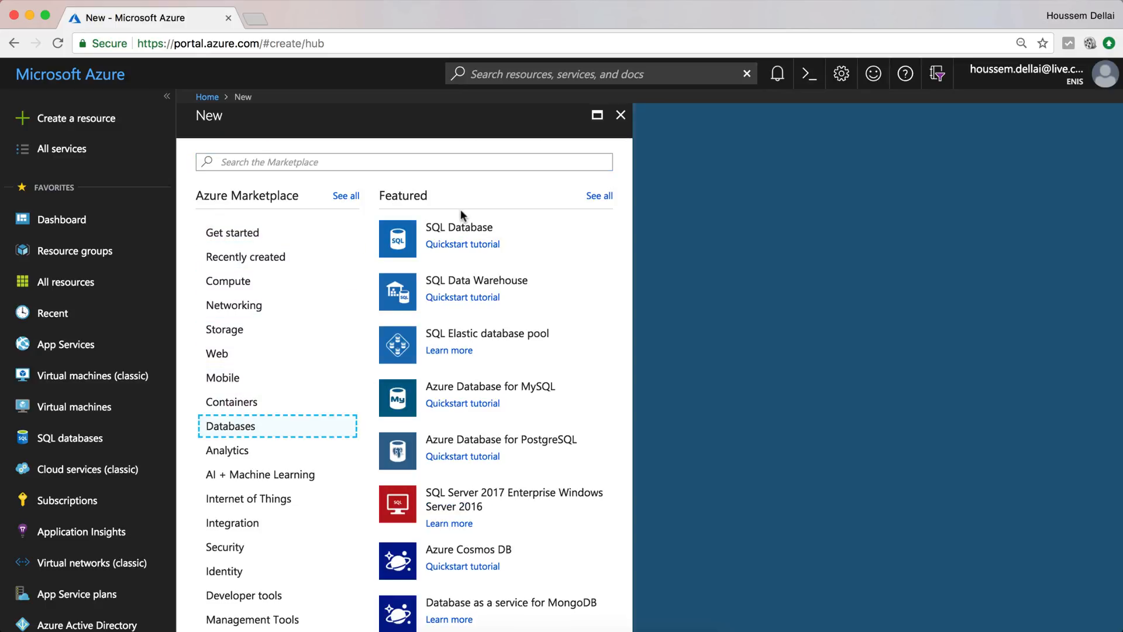
- Name a new SQL Database webappwithdatabase in new resource group webappwithdatabase-rg
{"action": "left_click", "coordinate": [461, 227]}
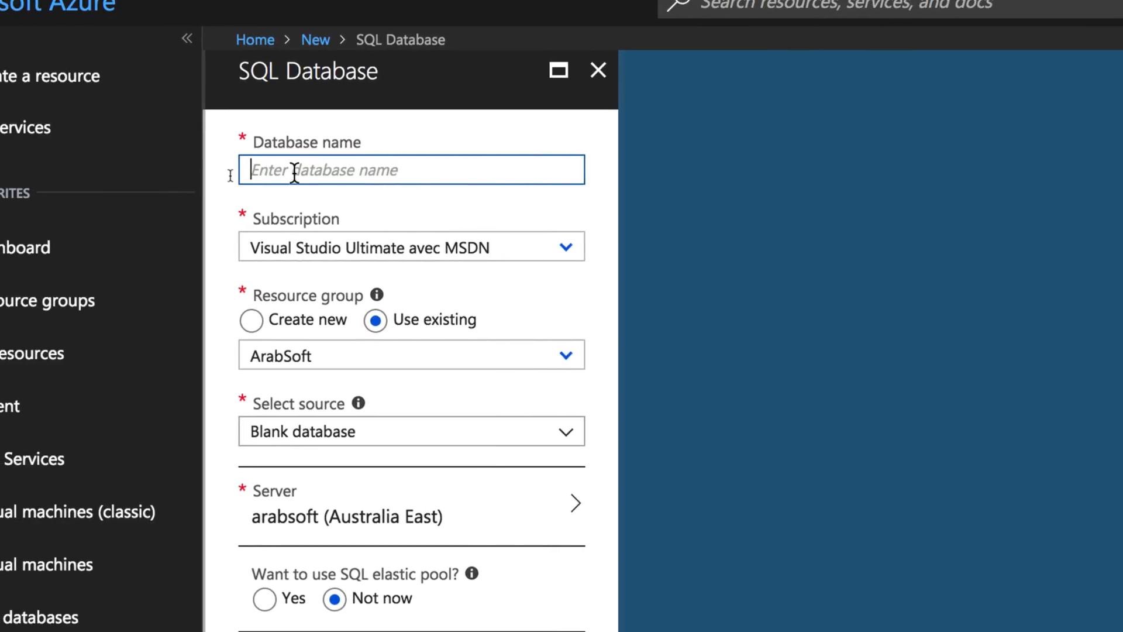
{"action": "type", "text": "webappwithdatabase"}
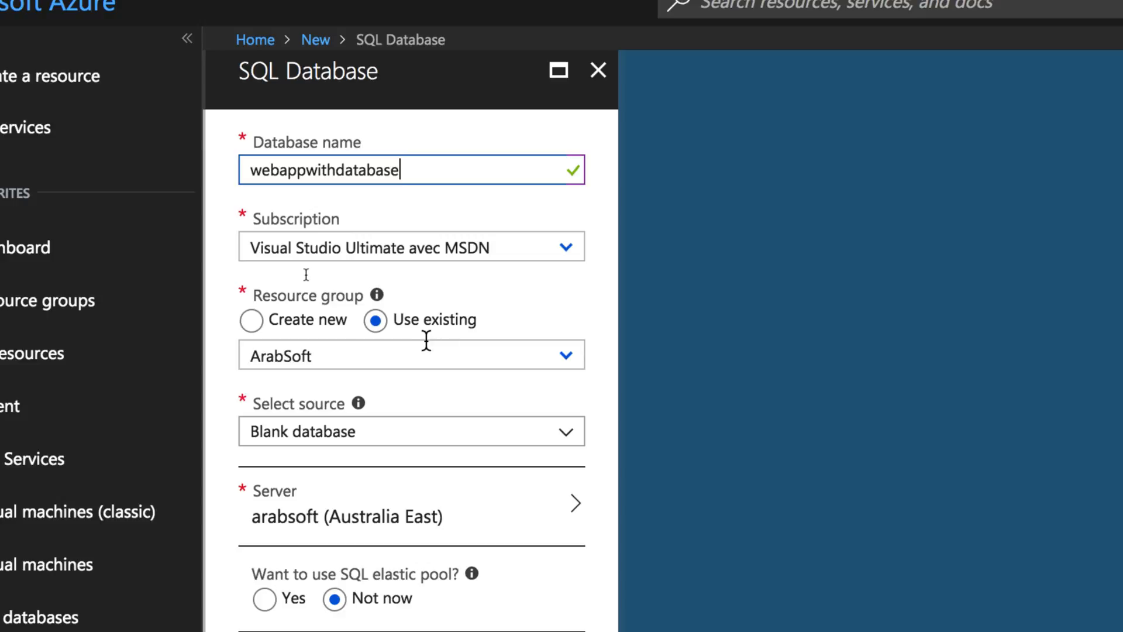
{"action": "left_click", "coordinate": [252, 320]}
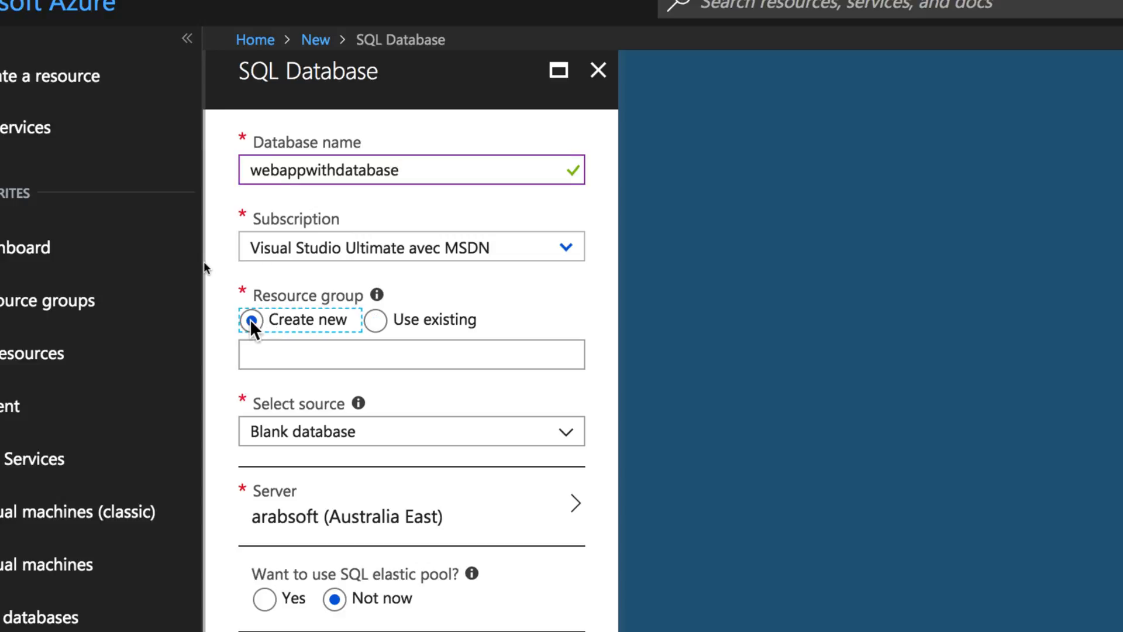
{"action": "left_click", "coordinate": [287, 351]}
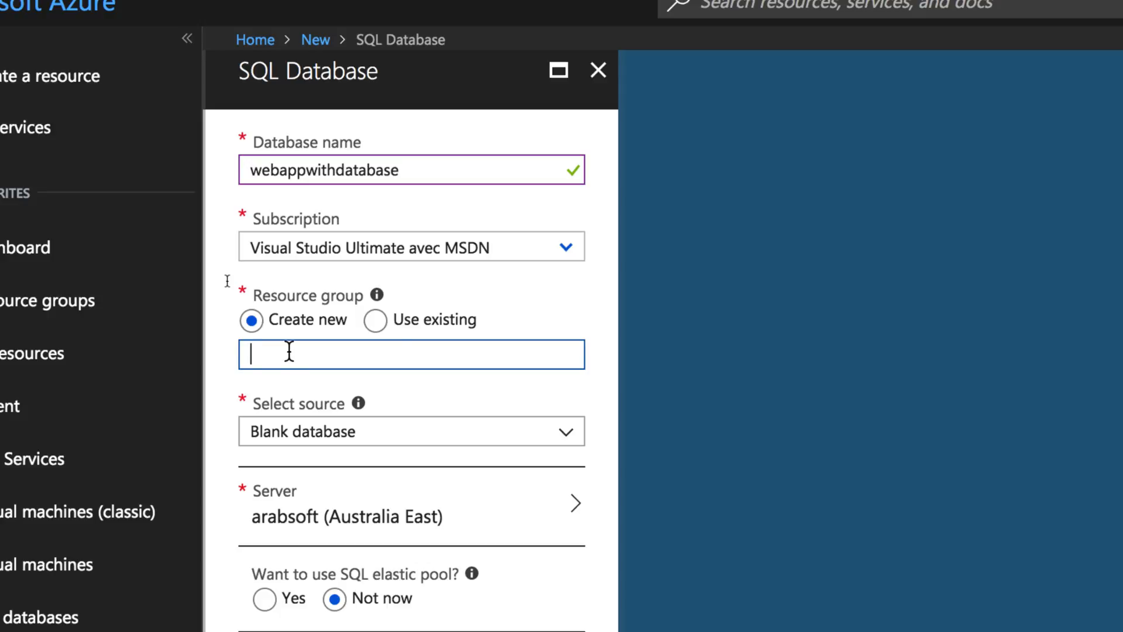
{"action": "type", "text": "webappwithdatabase"}
{"action": "type", "text": "-"}
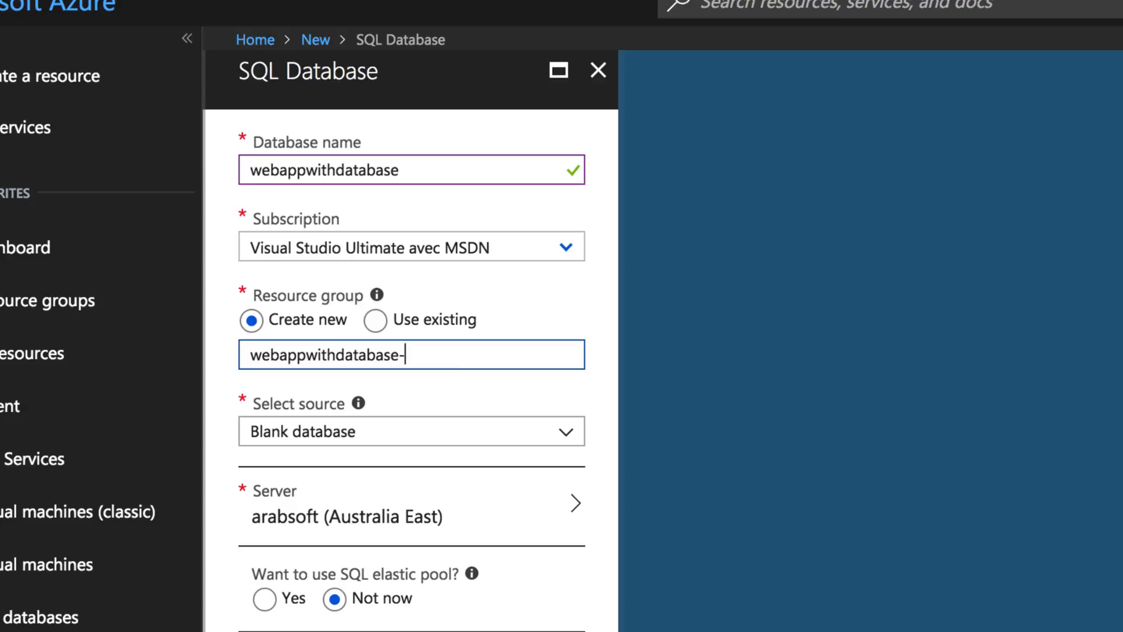
{"action": "type", "text": "rg"}
- Set the database source to Blank database and bring up the server settings
{"action": "left_click", "coordinate": [406, 438]}
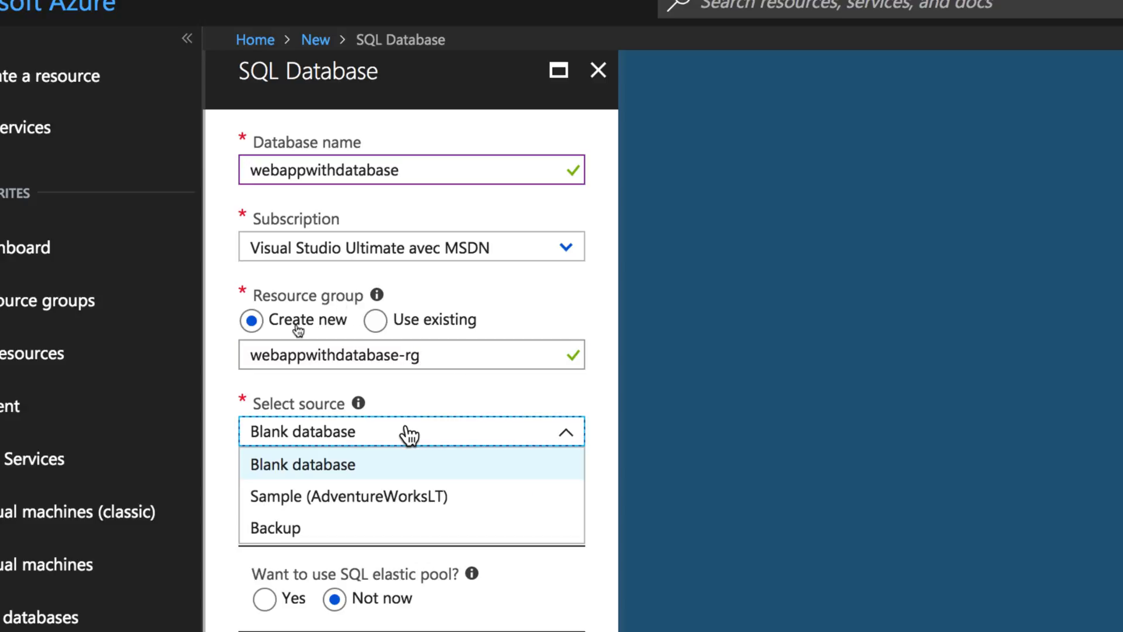
{"action": "left_click", "coordinate": [391, 468]}
{"action": "scroll", "coordinate": [412, 468], "scroll_direction": "down", "scroll_amount": 1}
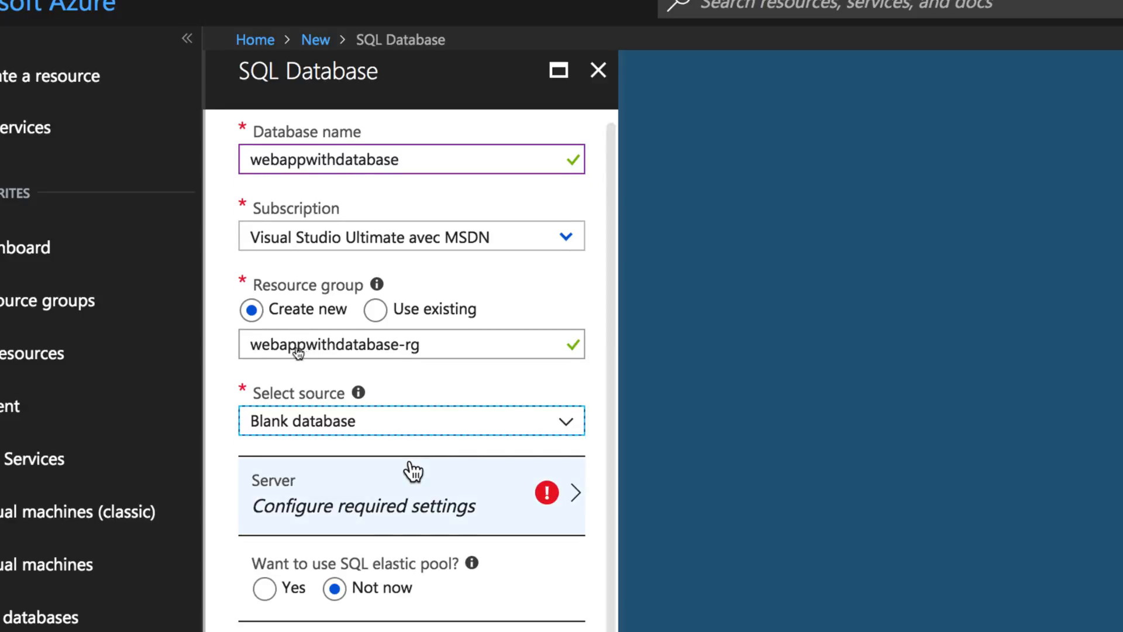
{"action": "left_click", "coordinate": [440, 514]}
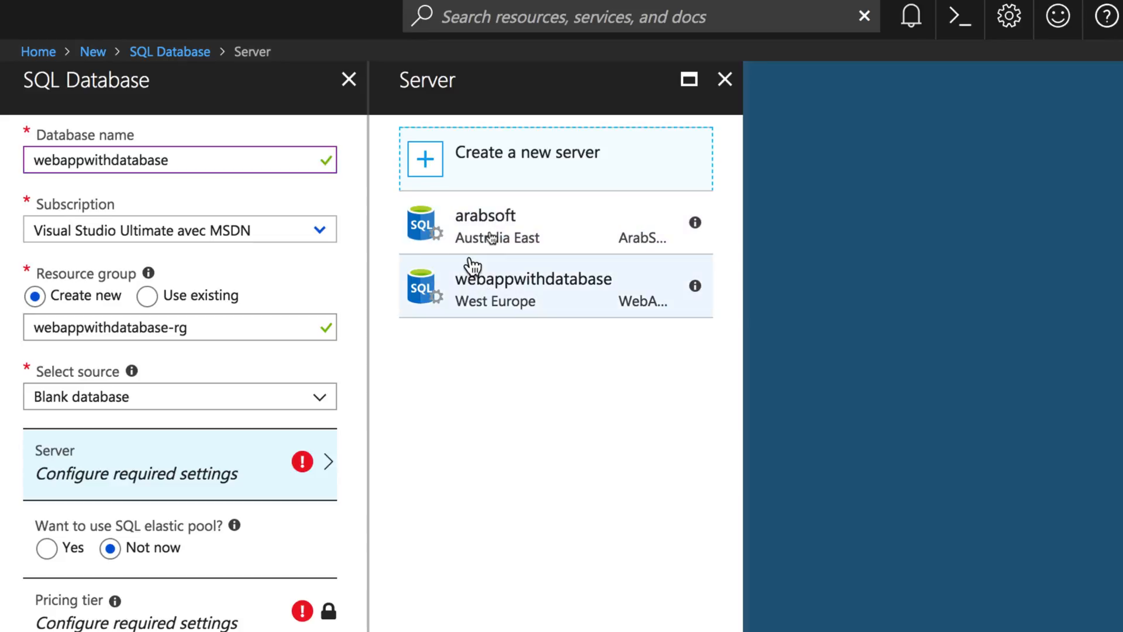
- Define new West Europe server webappwithdatabase-server with an admin login and password
{"action": "left_click", "coordinate": [487, 171]}
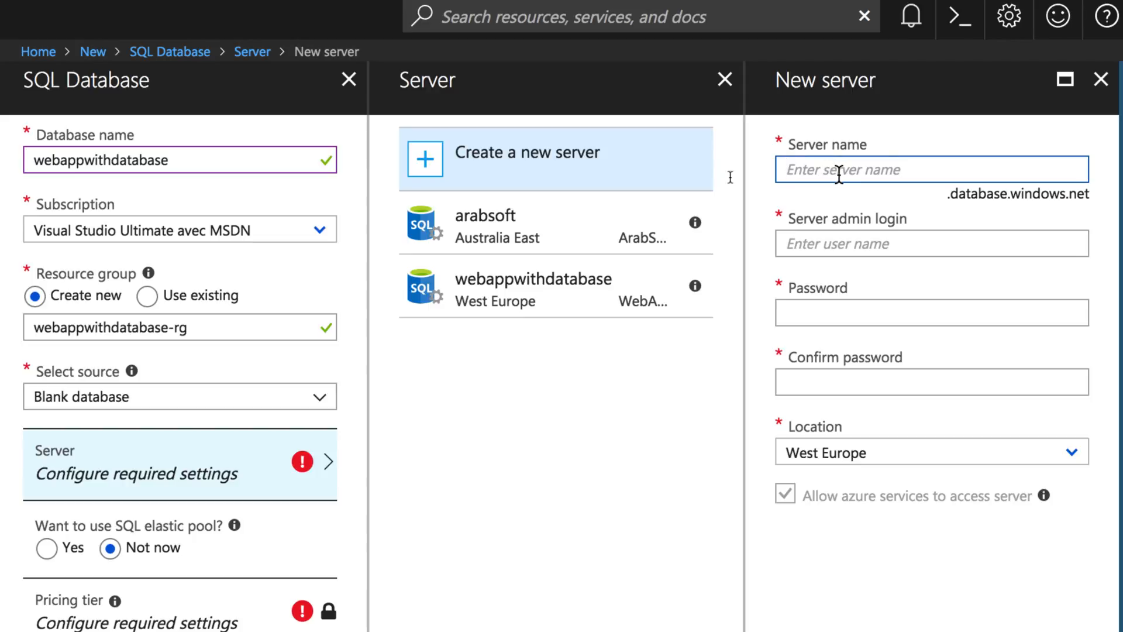
{"action": "type", "text": "webappwithdatabase"}
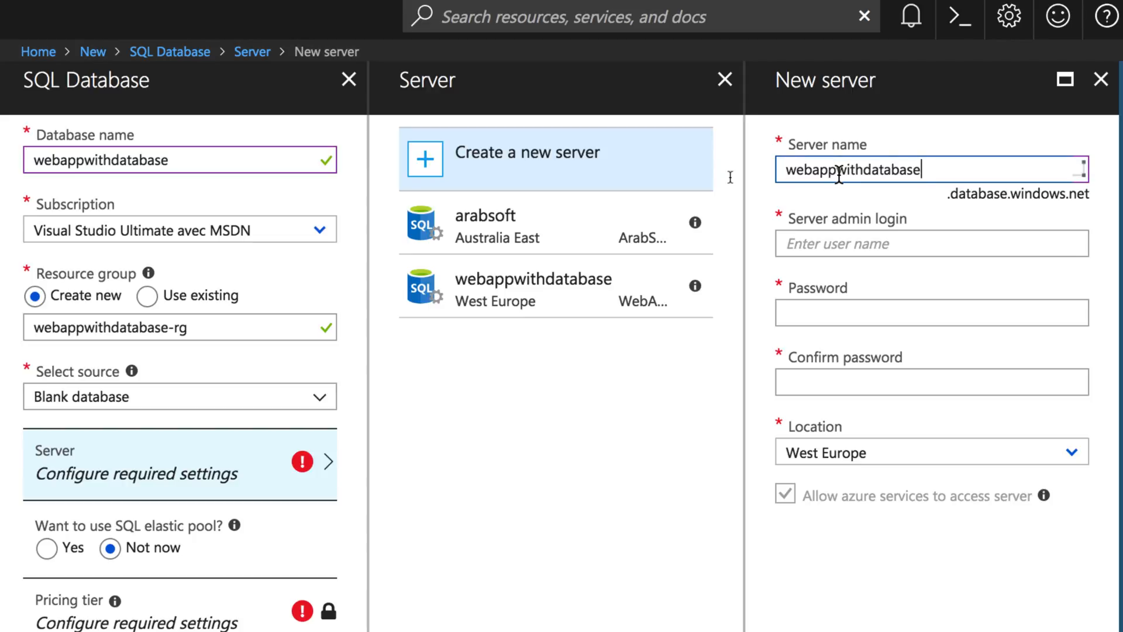
{"action": "type", "text": "-server"}
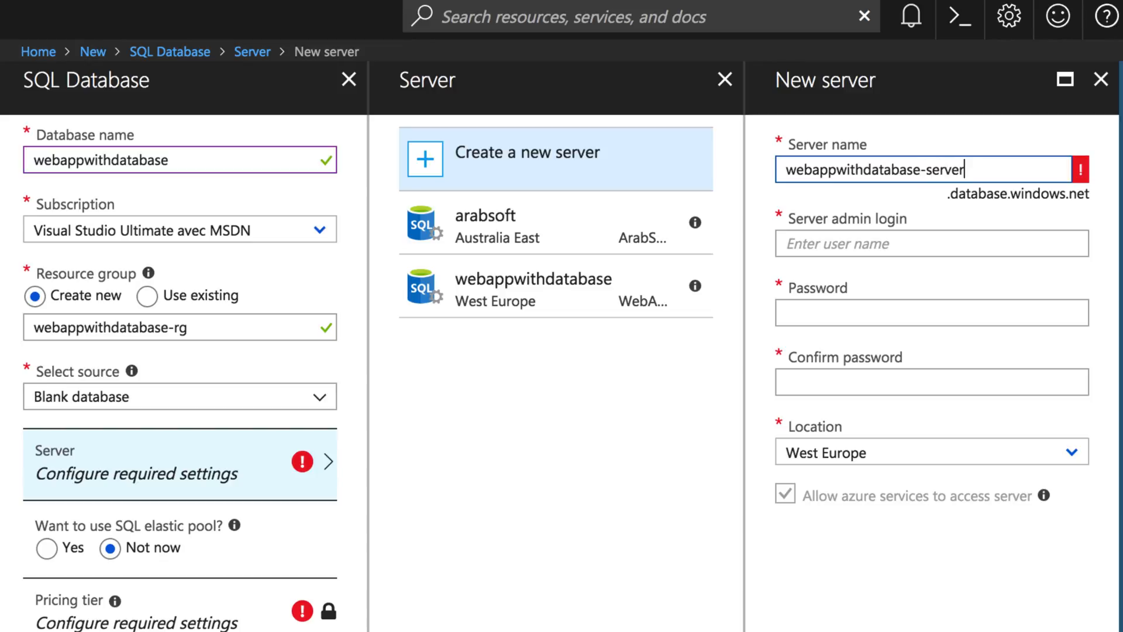
{"action": "left_click", "coordinate": [940, 241]}
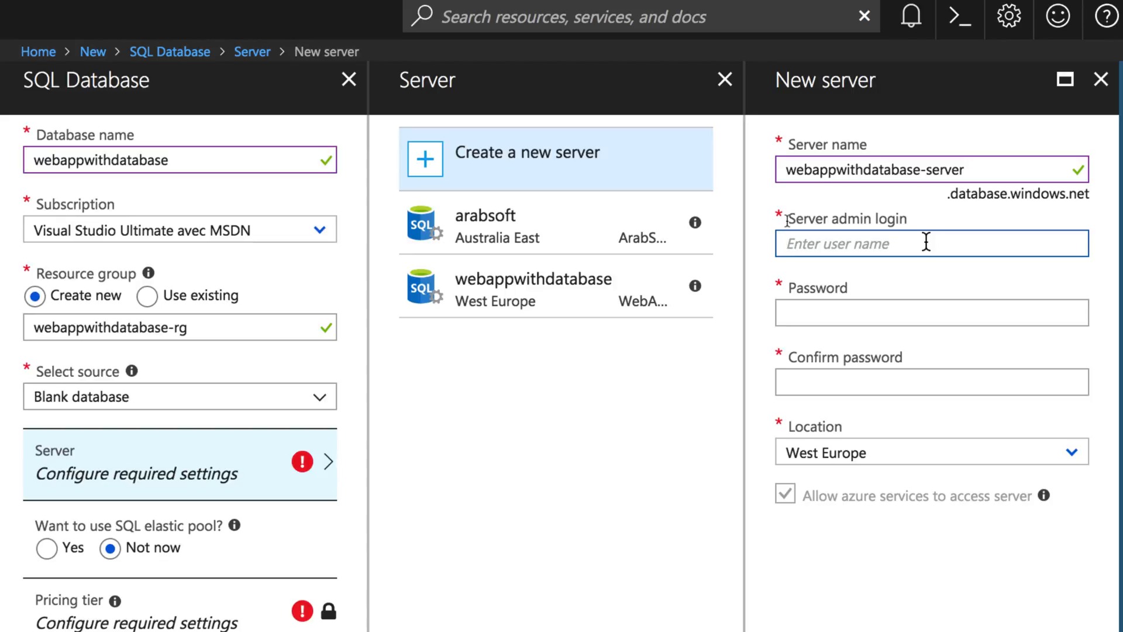
{"action": "type", "text": "ho"}
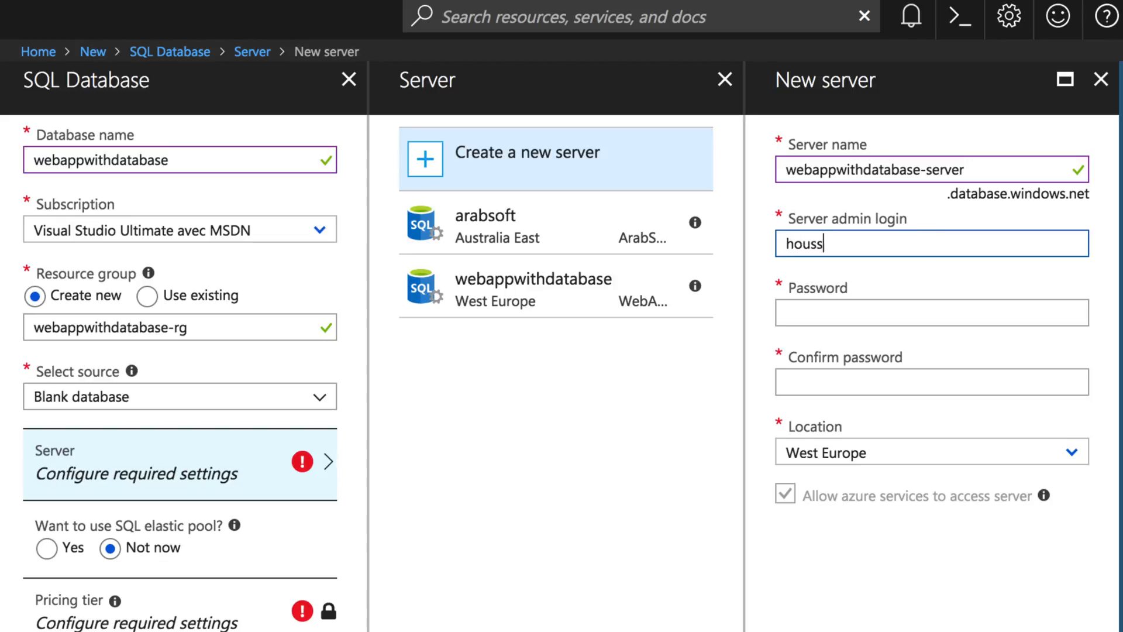
{"action": "type", "text": "uss"}
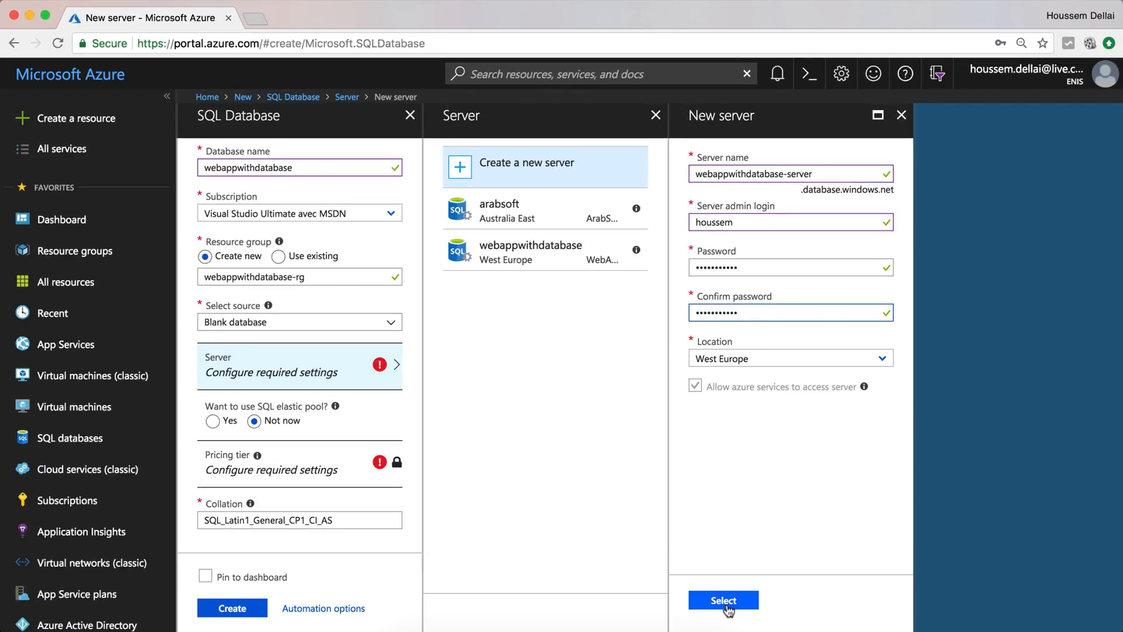
{"action": "left_click", "coordinate": [728, 606]}
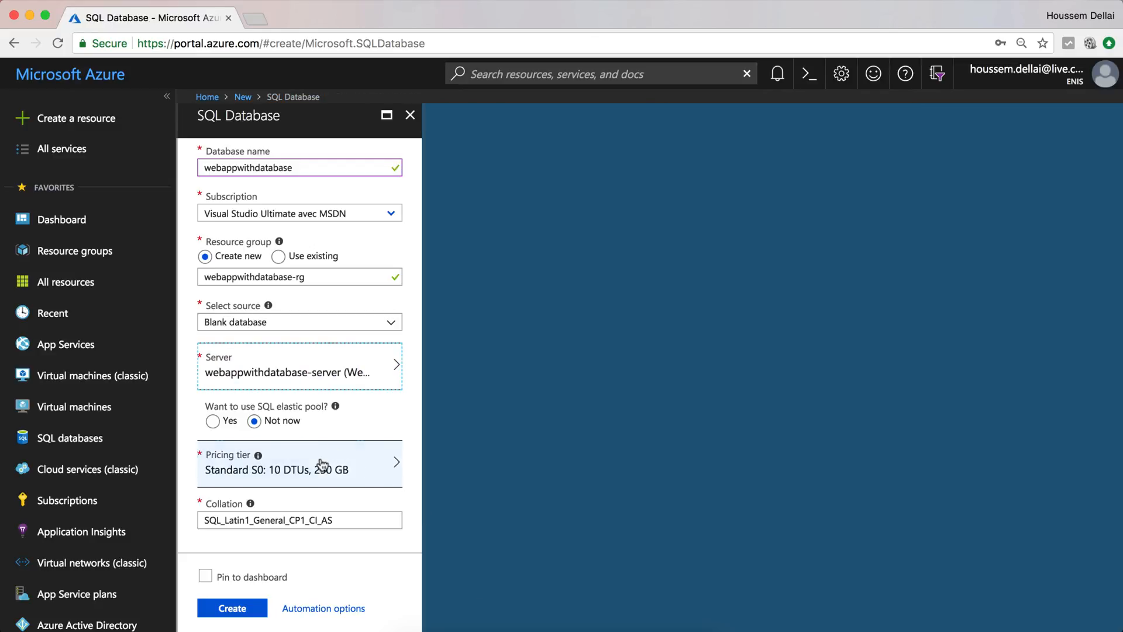
{"action": "left_click", "coordinate": [320, 462]}
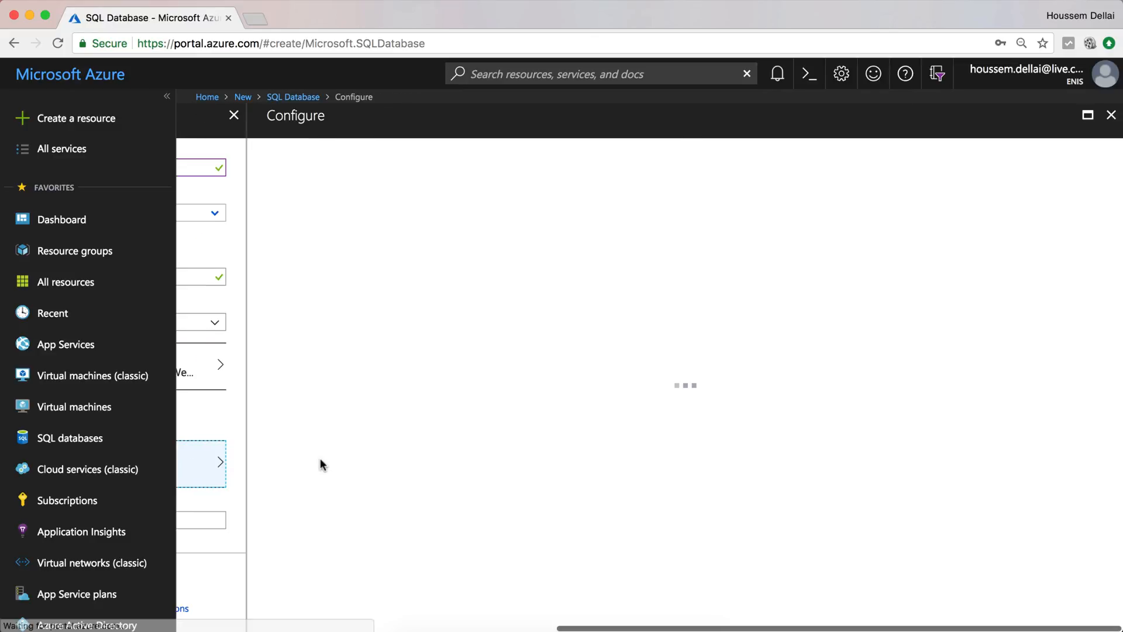
- Apply the Basic, 2 GB tier, pin the database to the dashboard, and create it
{"action": "left_click", "coordinate": [367, 225]}
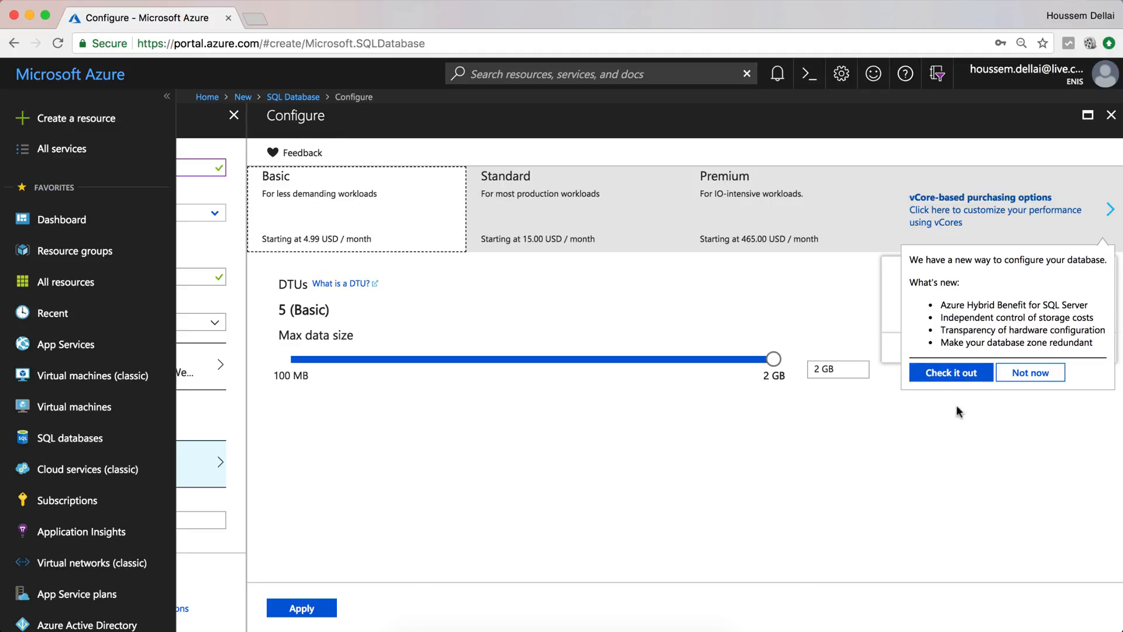
{"action": "left_click", "coordinate": [301, 608]}
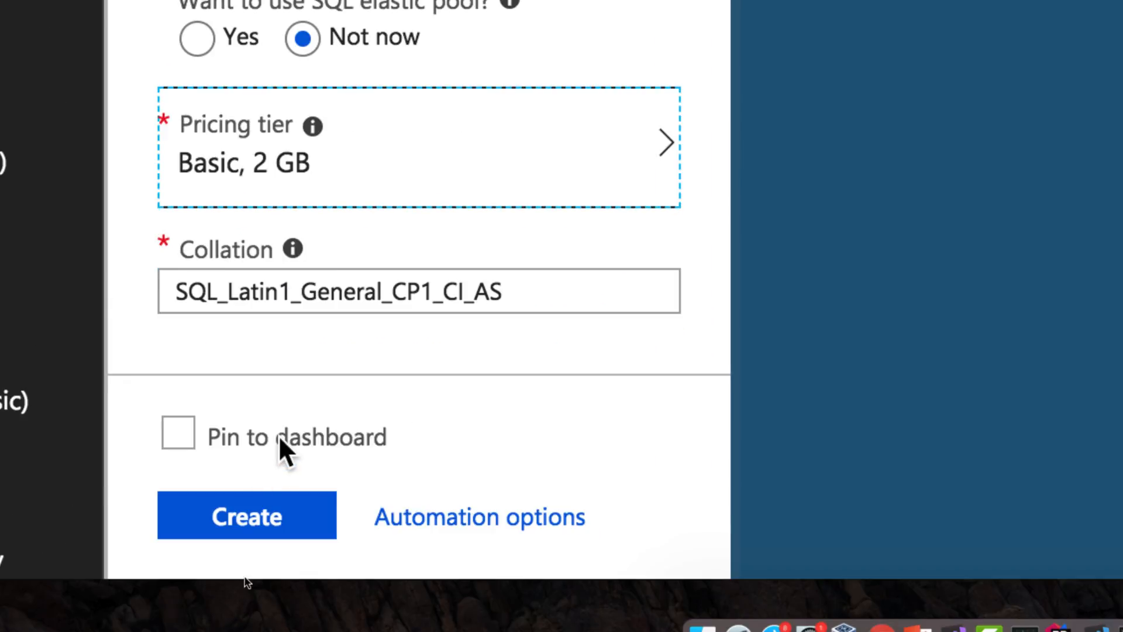
{"action": "left_click", "coordinate": [278, 434]}
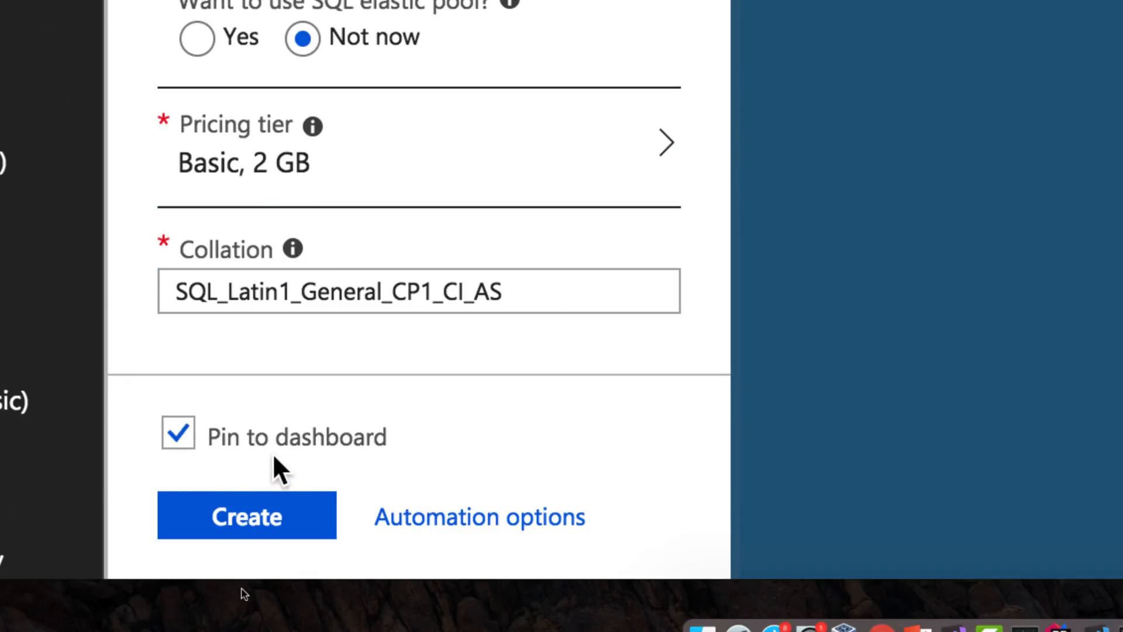
{"action": "left_click", "coordinate": [303, 520]}
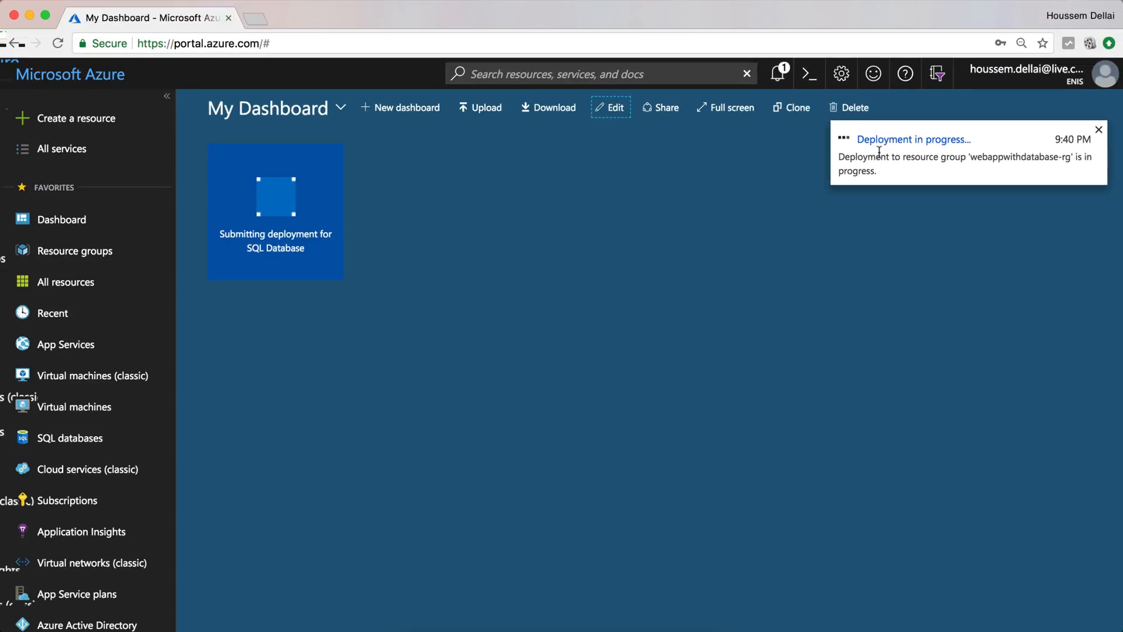
- Start a new Web App from the marketplace named webappwithdatabase-mvc
{"action": "left_click", "coordinate": [103, 132]}
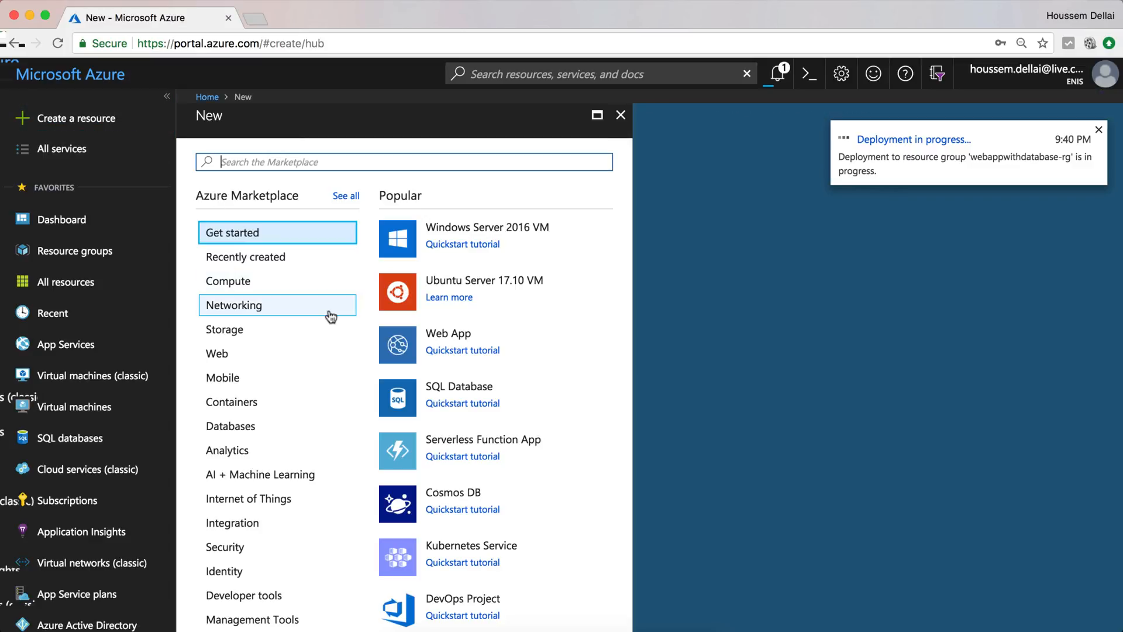
{"action": "left_click", "coordinate": [239, 354]}
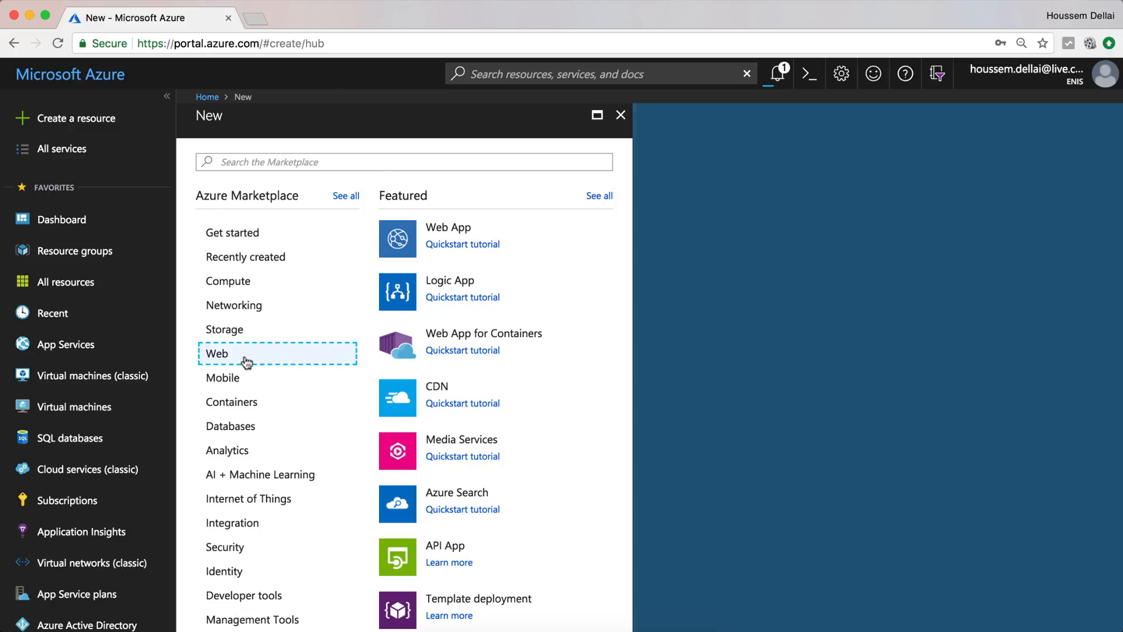
{"action": "left_click", "coordinate": [455, 234]}
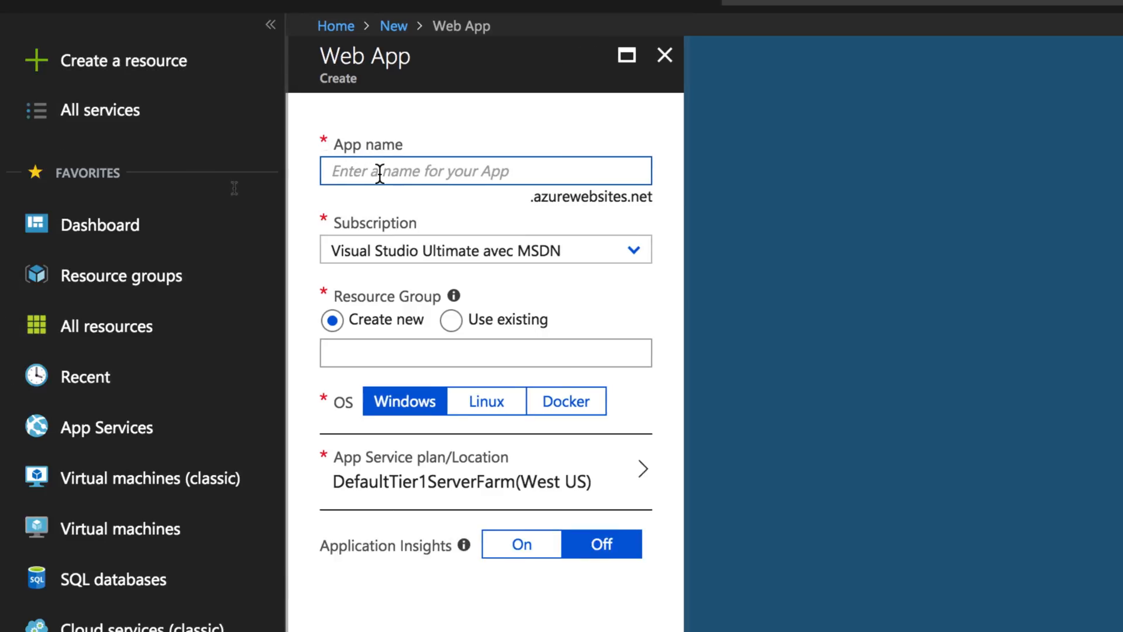
{"action": "type", "text": "webappwithdatabase"}
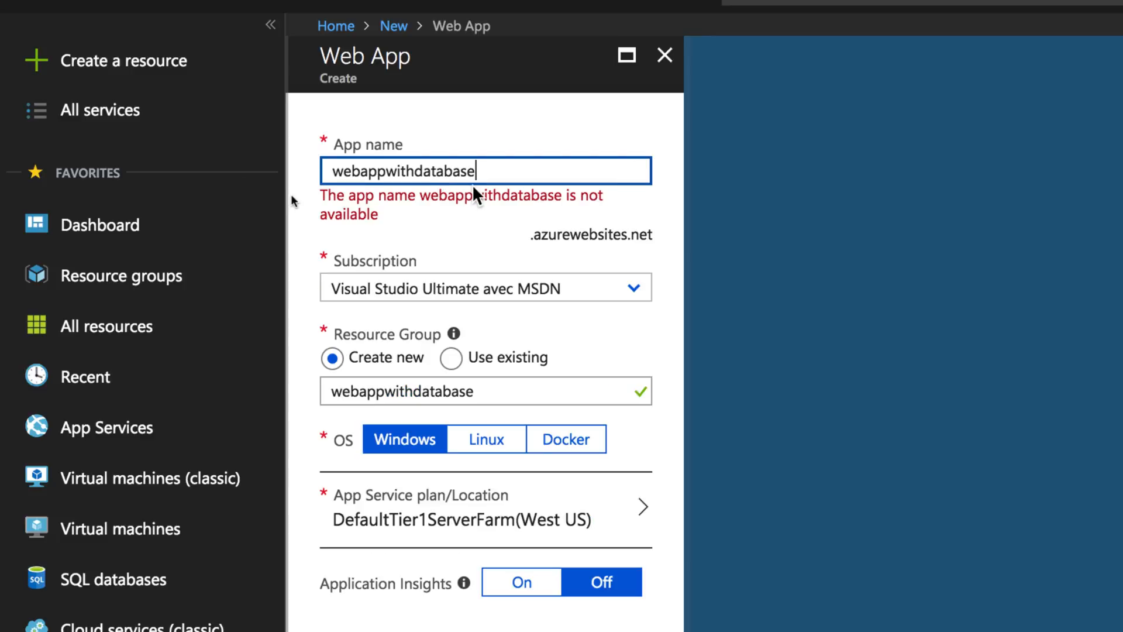
{"action": "type", "text": "-"}
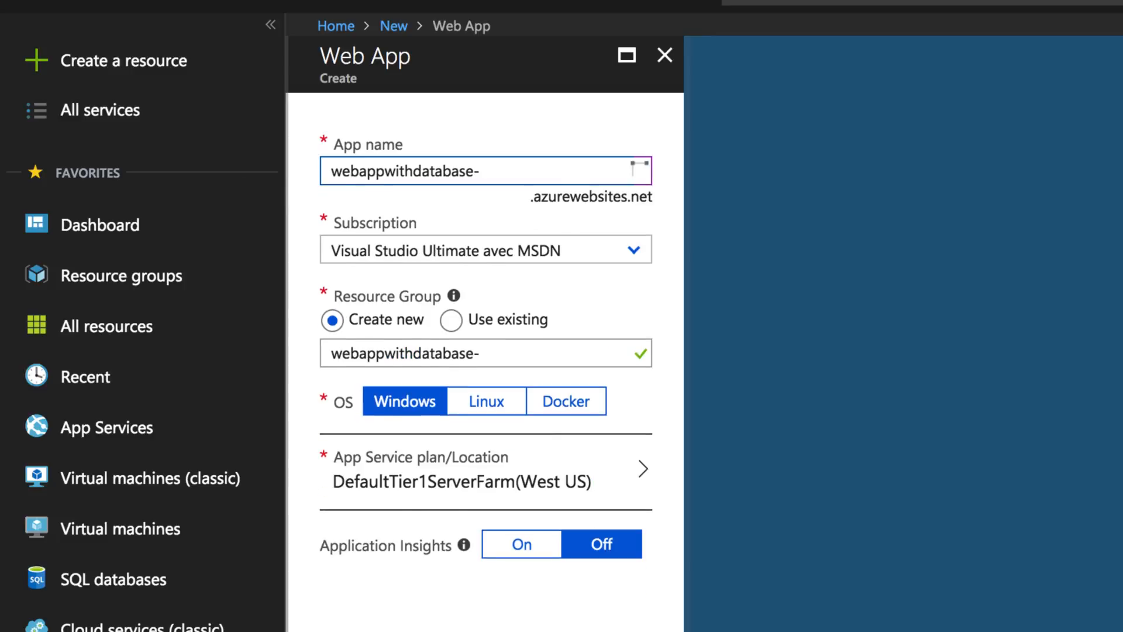
{"action": "type", "text": "mvc"}
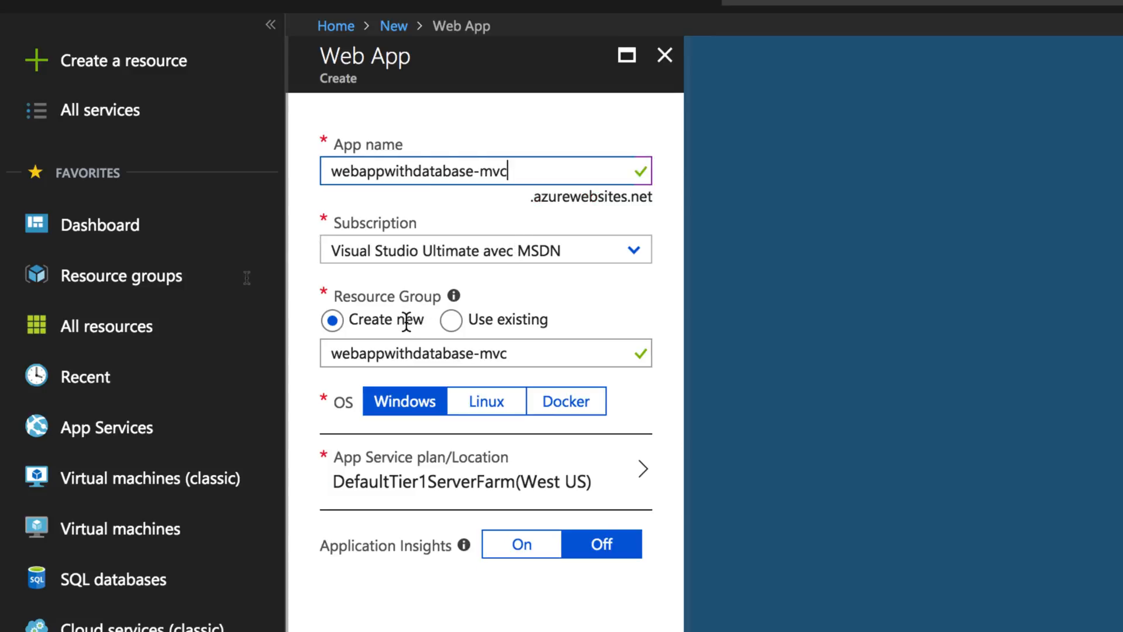
- Put the web app in existing resource group webappwithdatabase-rg and pin it to the dashboard
{"action": "left_click", "coordinate": [450, 321]}
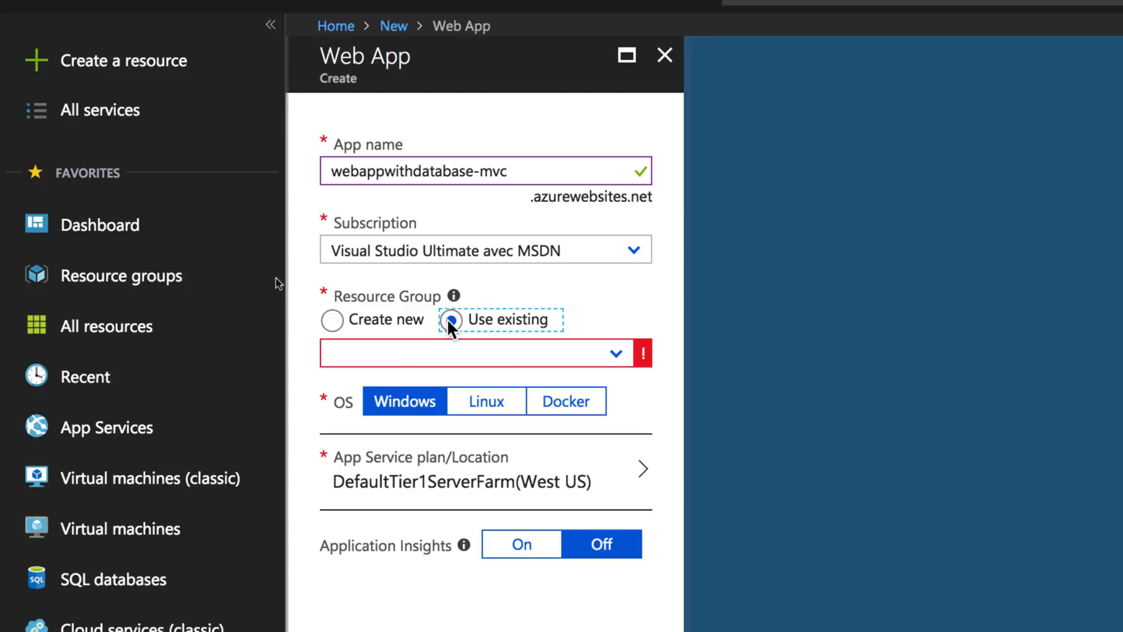
{"action": "left_click", "coordinate": [618, 361]}
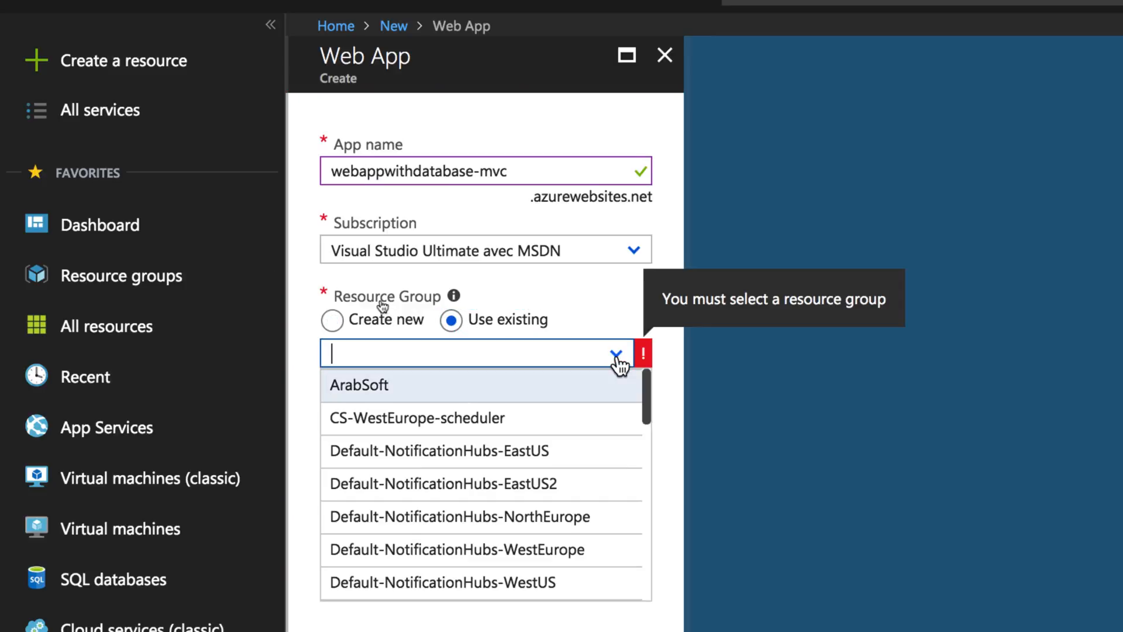
{"action": "scroll", "coordinate": [577, 451], "scroll_direction": "down", "scroll_amount": 1}
{"action": "scroll", "coordinate": [577, 451], "scroll_direction": "down", "scroll_amount": 5}
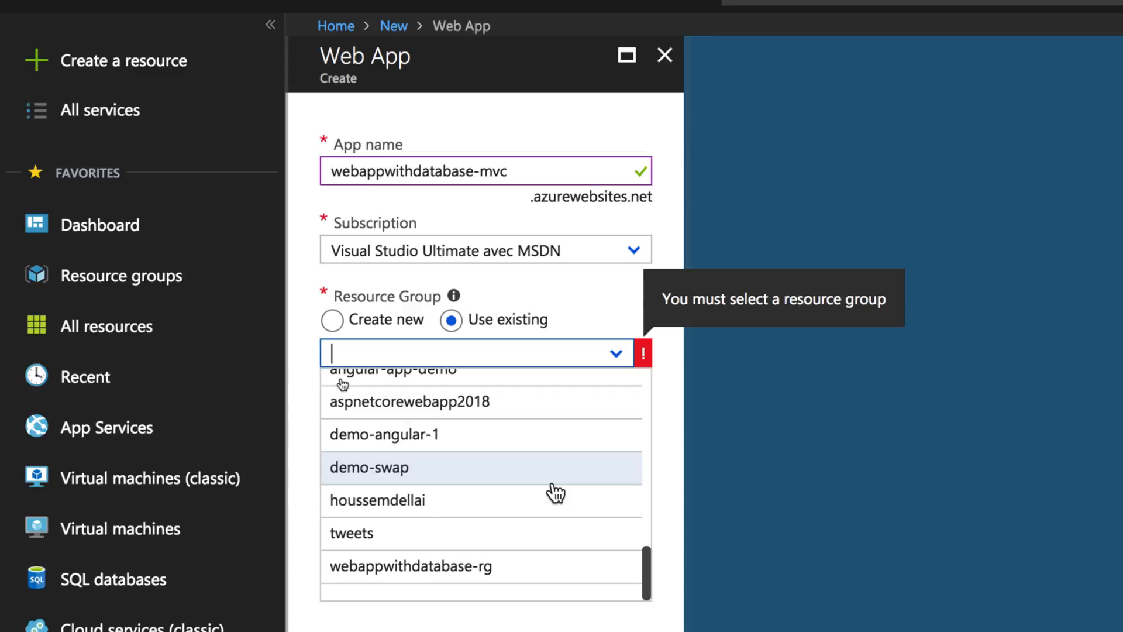
{"action": "left_click", "coordinate": [515, 570]}
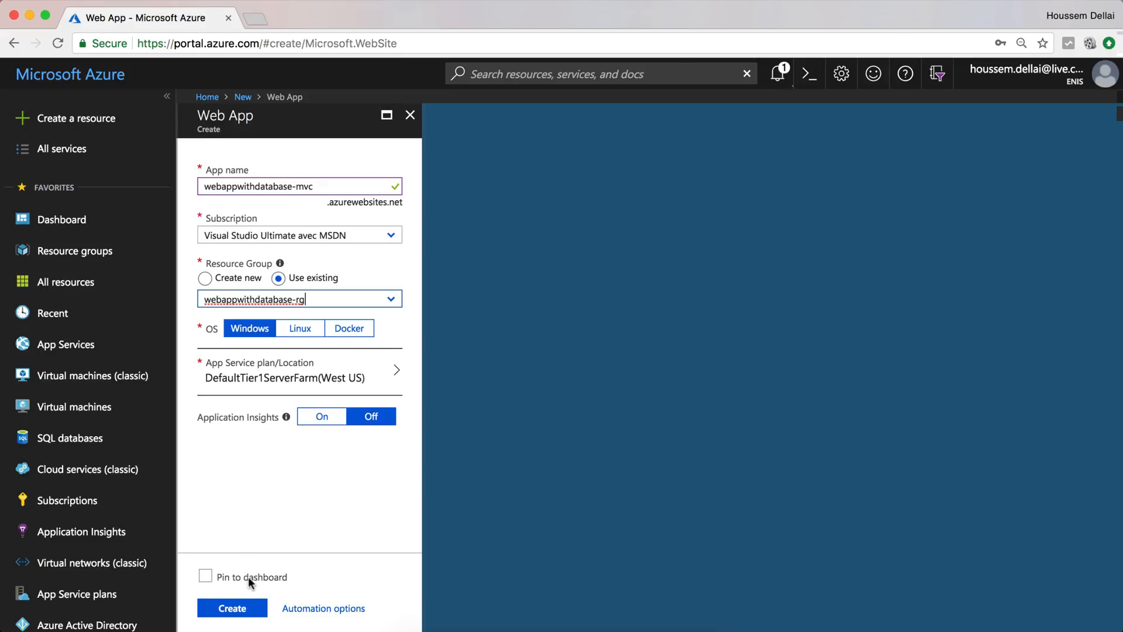
{"action": "left_click", "coordinate": [248, 577]}
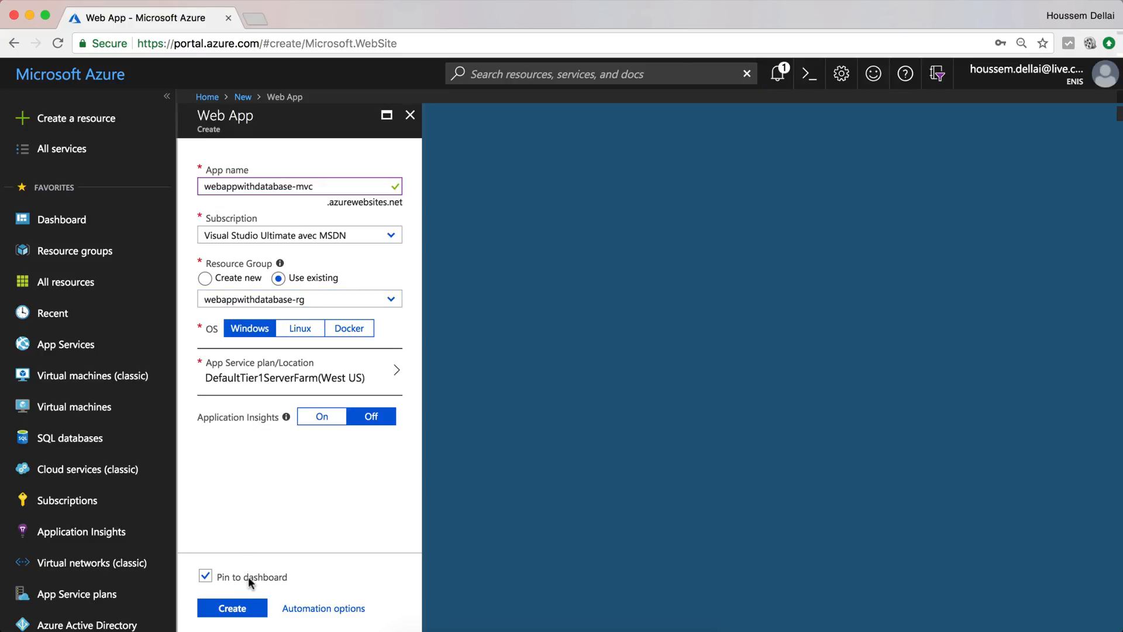
- Create the webappwithdatabase-mvc web app and wait for its deployment to succeed
{"action": "left_click", "coordinate": [236, 609]}
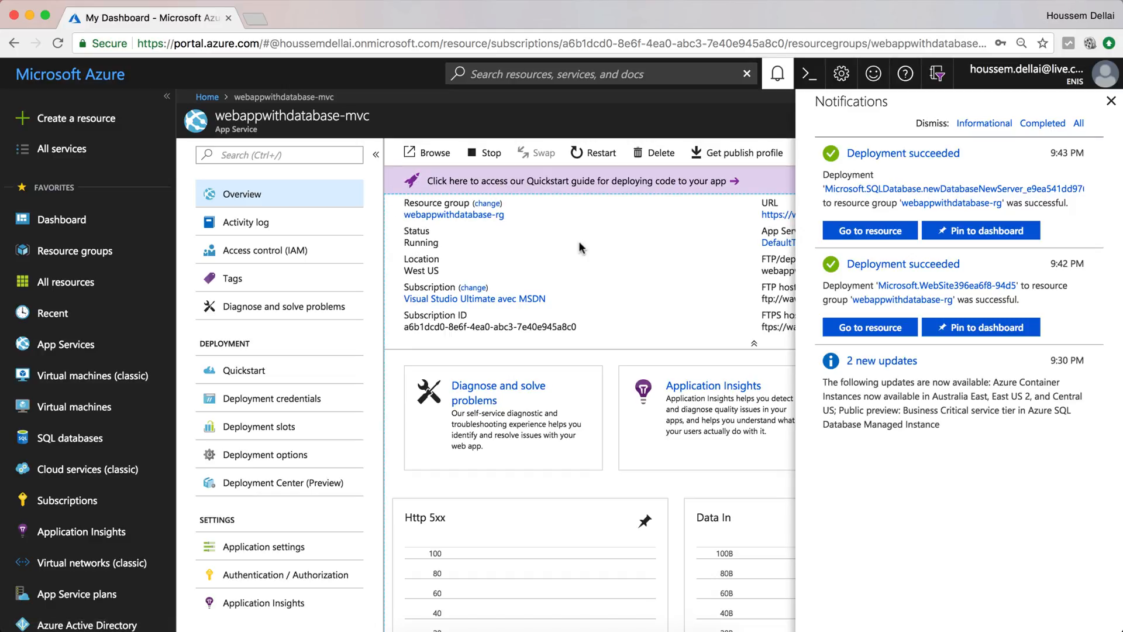
- Go to the web app's Data connections page and begin adding a new connection
{"action": "left_click", "coordinate": [1111, 102]}
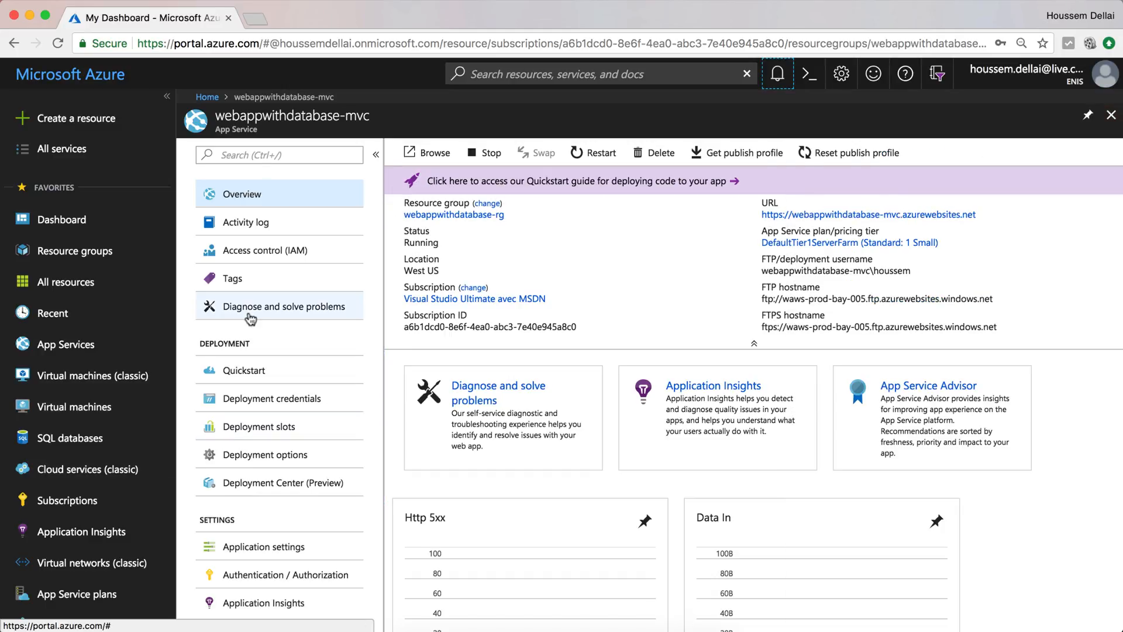
{"action": "scroll", "coordinate": [290, 353], "scroll_direction": "down", "scroll_amount": 4}
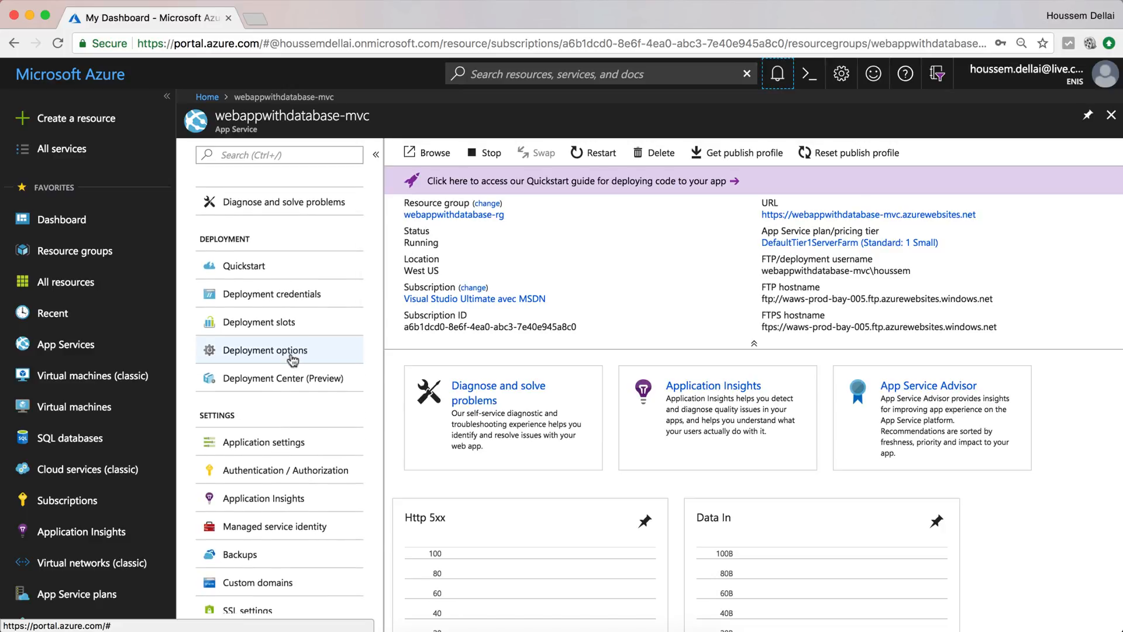
{"action": "scroll", "coordinate": [306, 396], "scroll_direction": "up", "scroll_amount": 4}
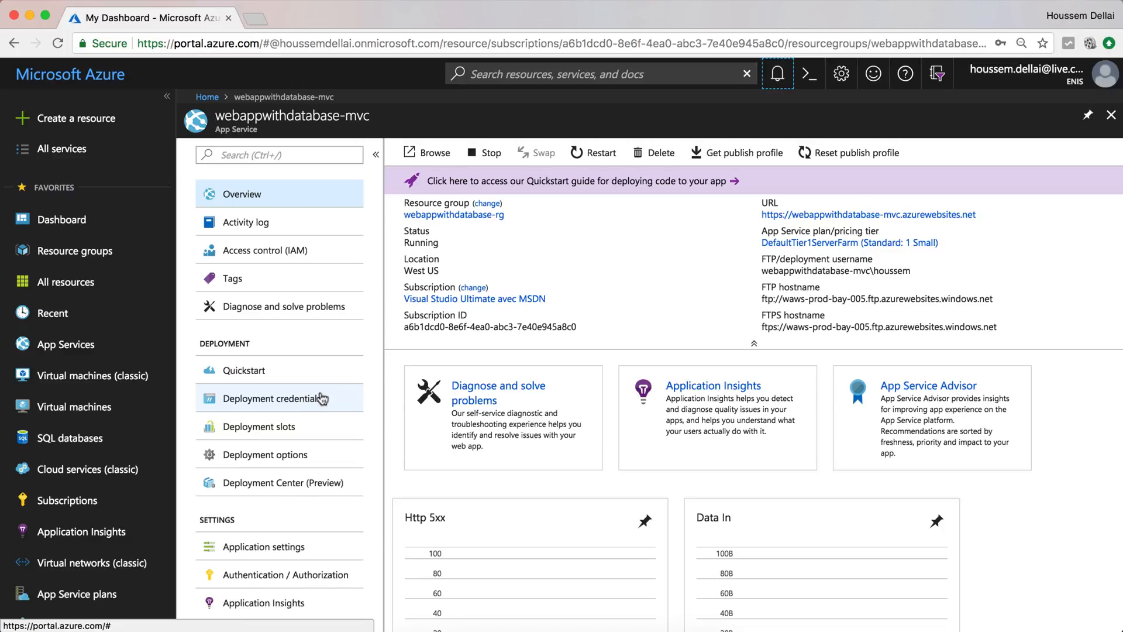
{"action": "scroll", "coordinate": [322, 397], "scroll_direction": "down", "scroll_amount": 10}
{"action": "scroll", "coordinate": [325, 397], "scroll_direction": "down", "scroll_amount": 10}
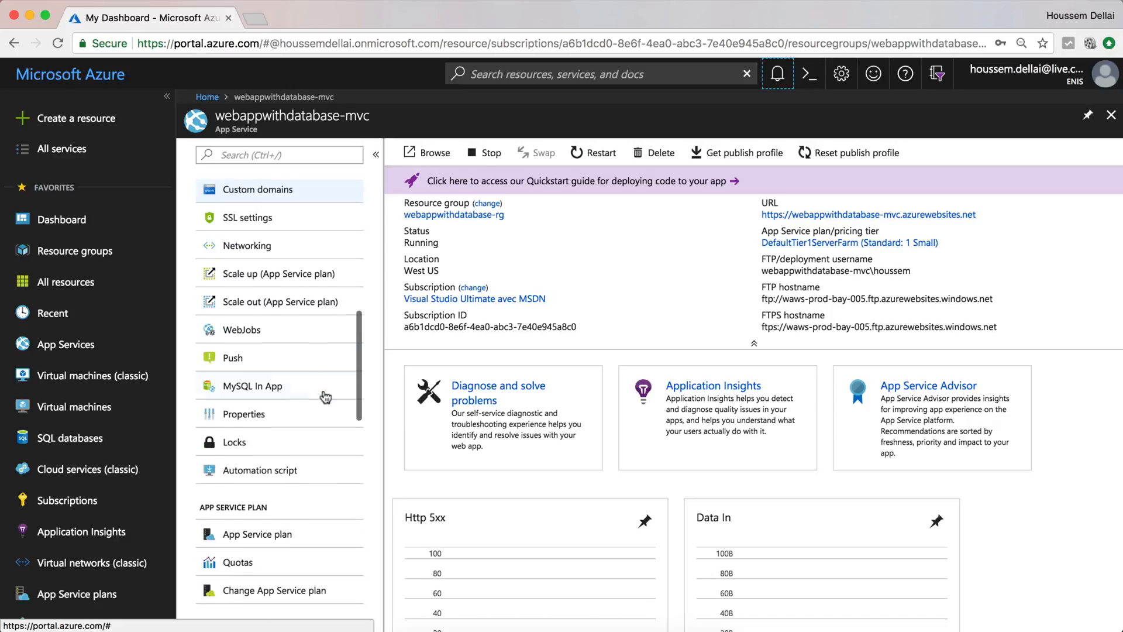
{"action": "scroll", "coordinate": [325, 397], "scroll_direction": "down", "scroll_amount": 5}
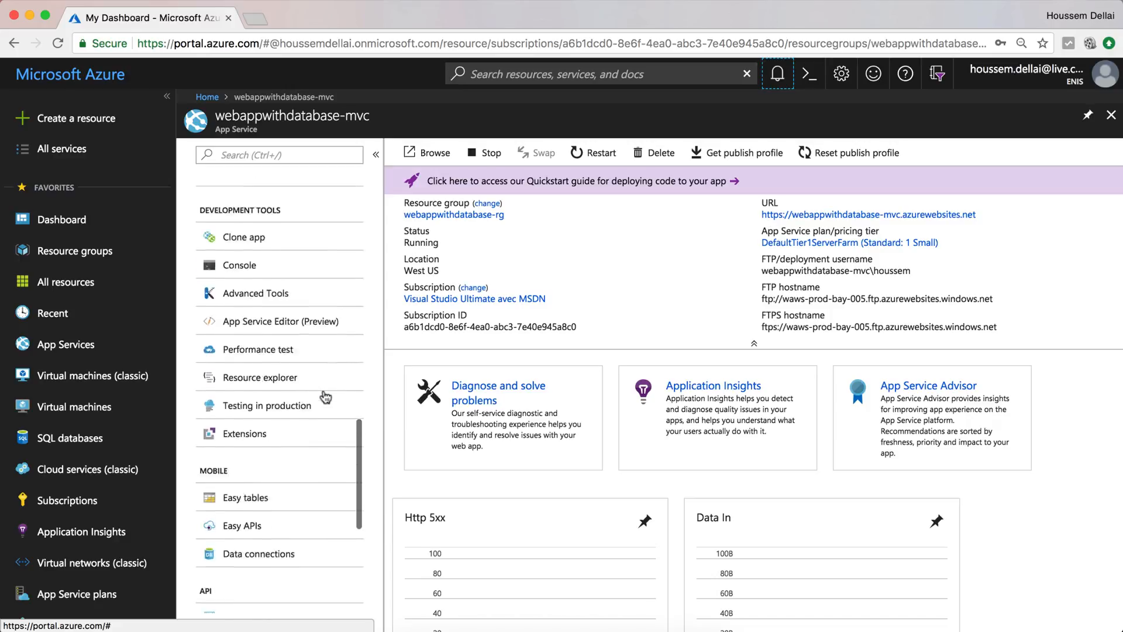
{"action": "left_click", "coordinate": [273, 443]}
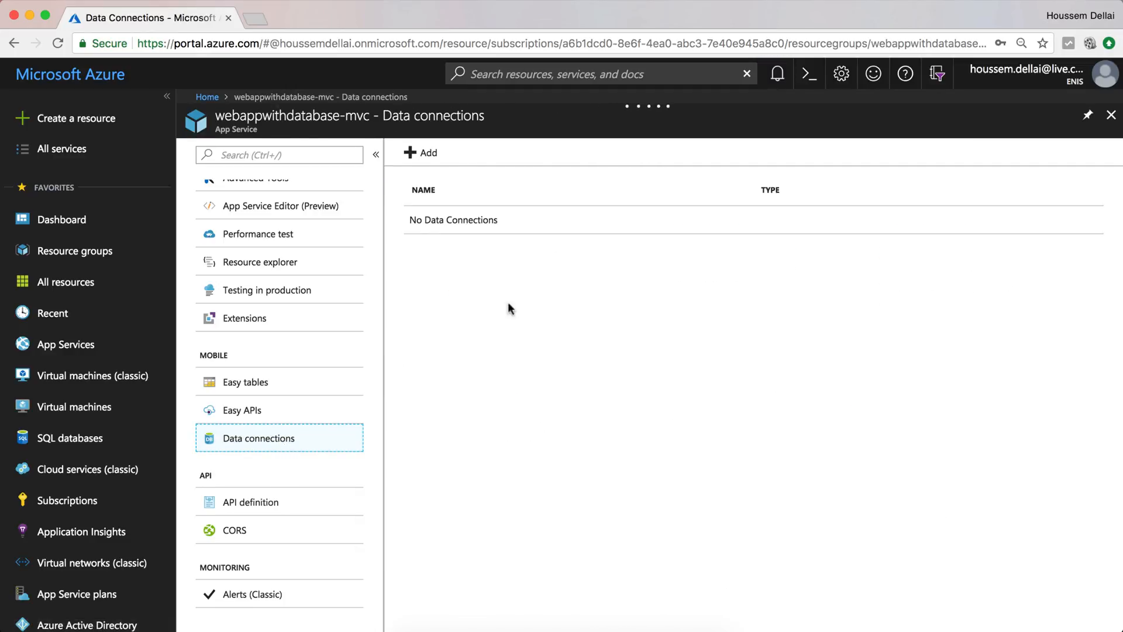
{"action": "left_click", "coordinate": [424, 156]}
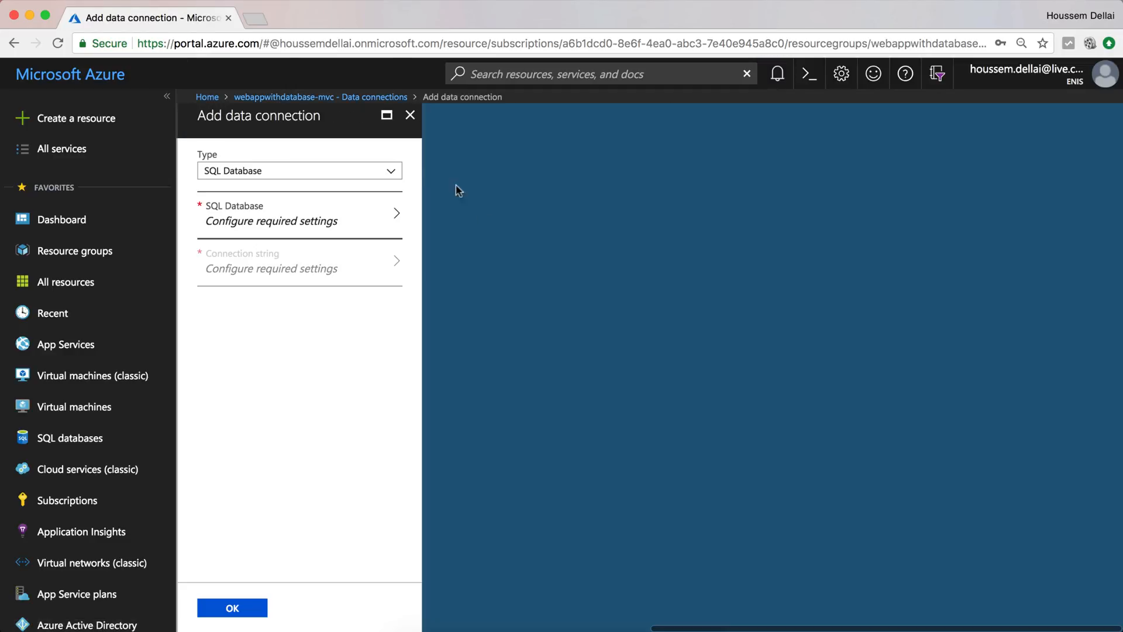
- Connect SQL Database webappwithdatabase with the admin credentials as MS_TableConnectionString
{"action": "left_click", "coordinate": [340, 172]}
{"action": "left_click", "coordinate": [340, 172]}
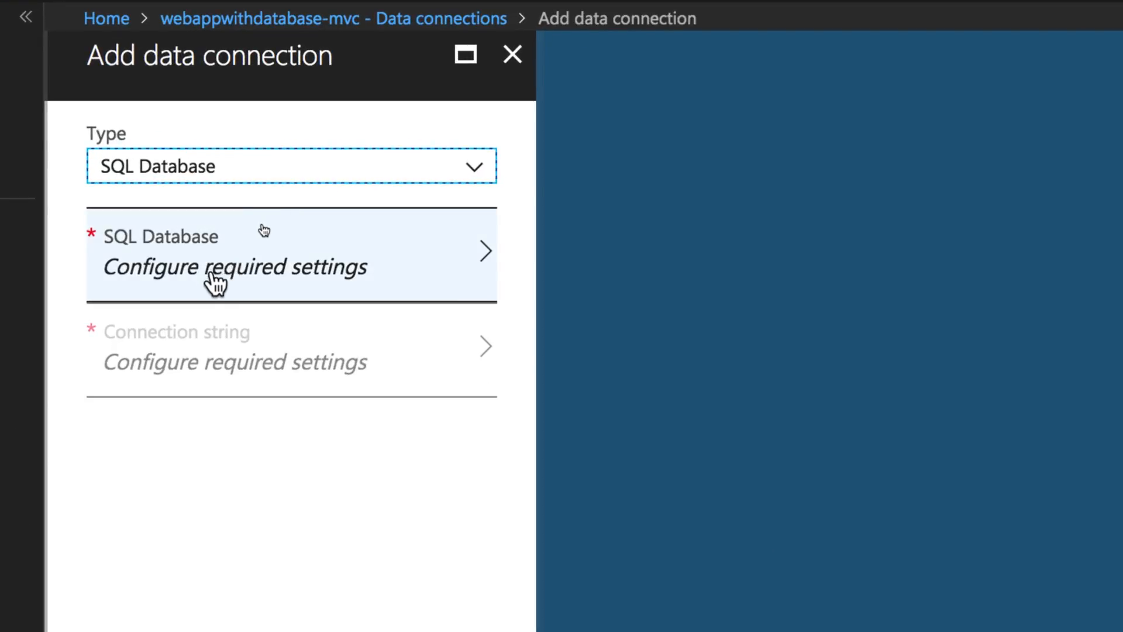
{"action": "left_click", "coordinate": [249, 275]}
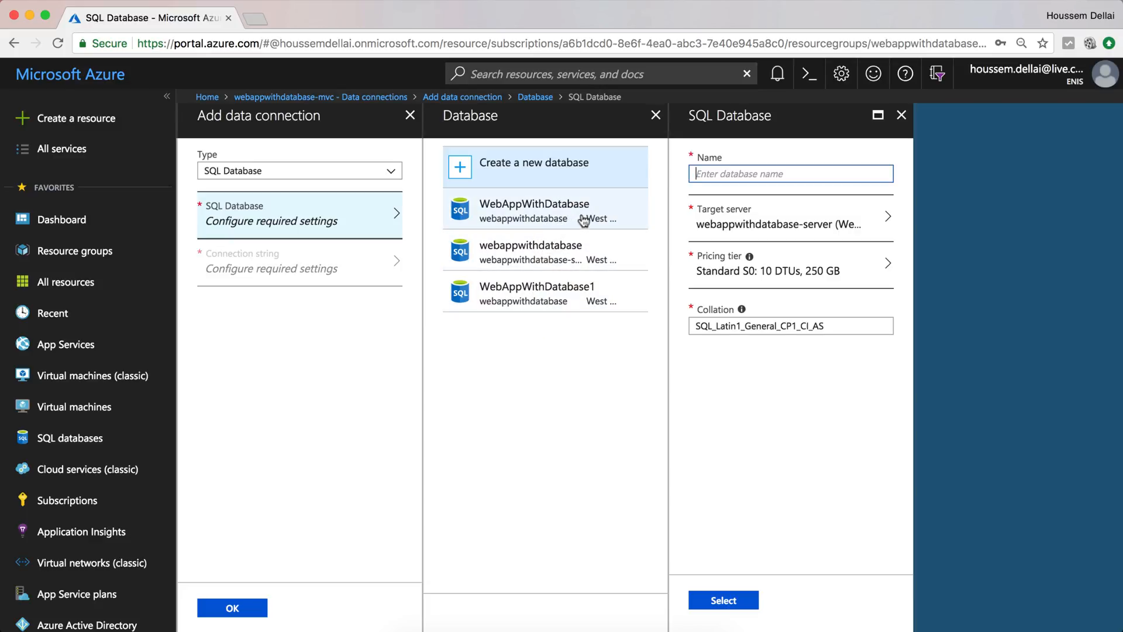
{"action": "left_click", "coordinate": [572, 259]}
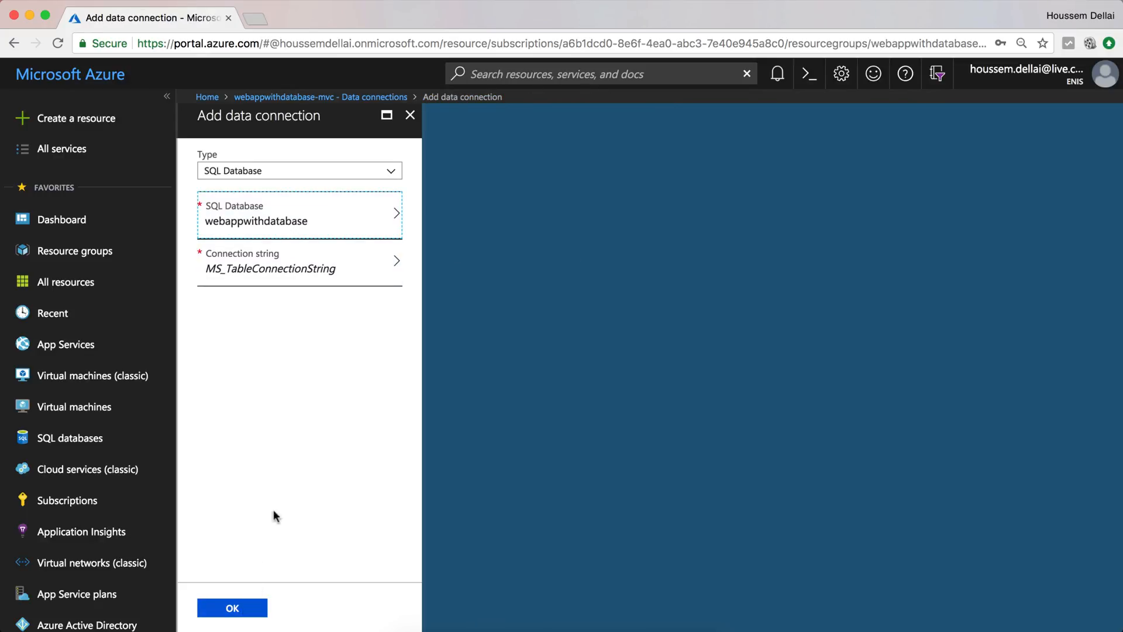
{"action": "left_click", "coordinate": [305, 277]}
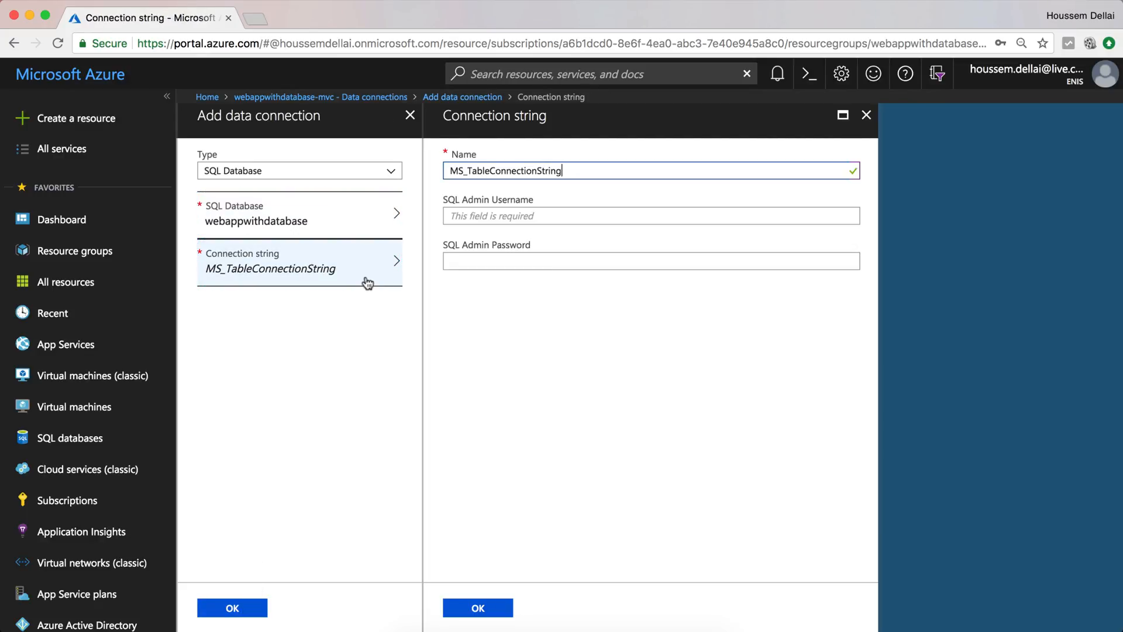
{"action": "left_click", "coordinate": [476, 217]}
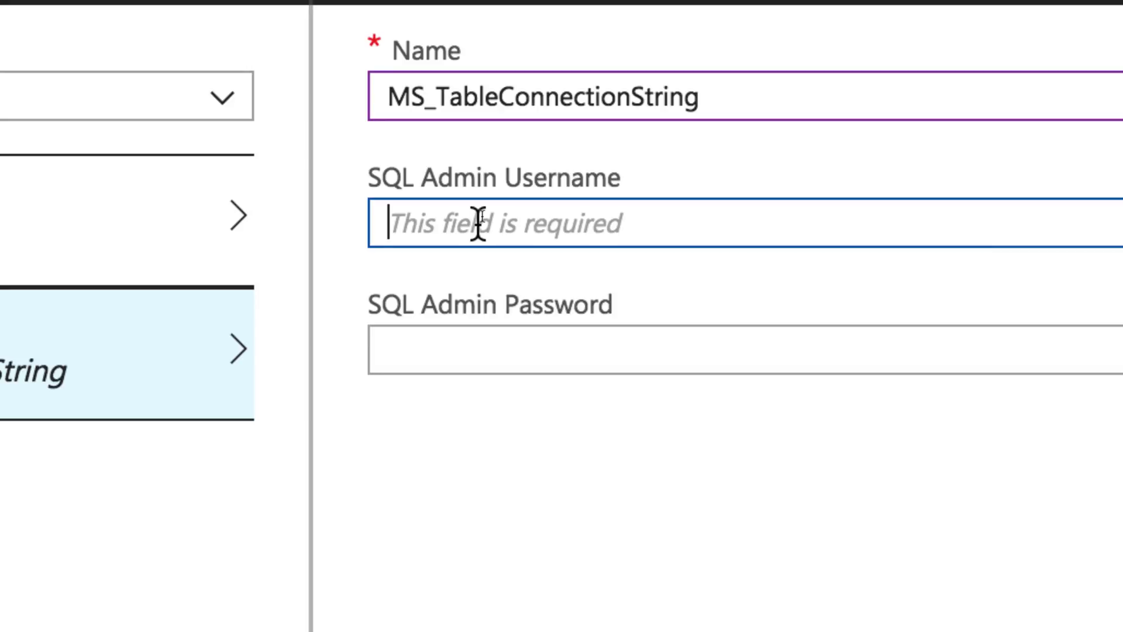
{"action": "type", "text": "•••"}
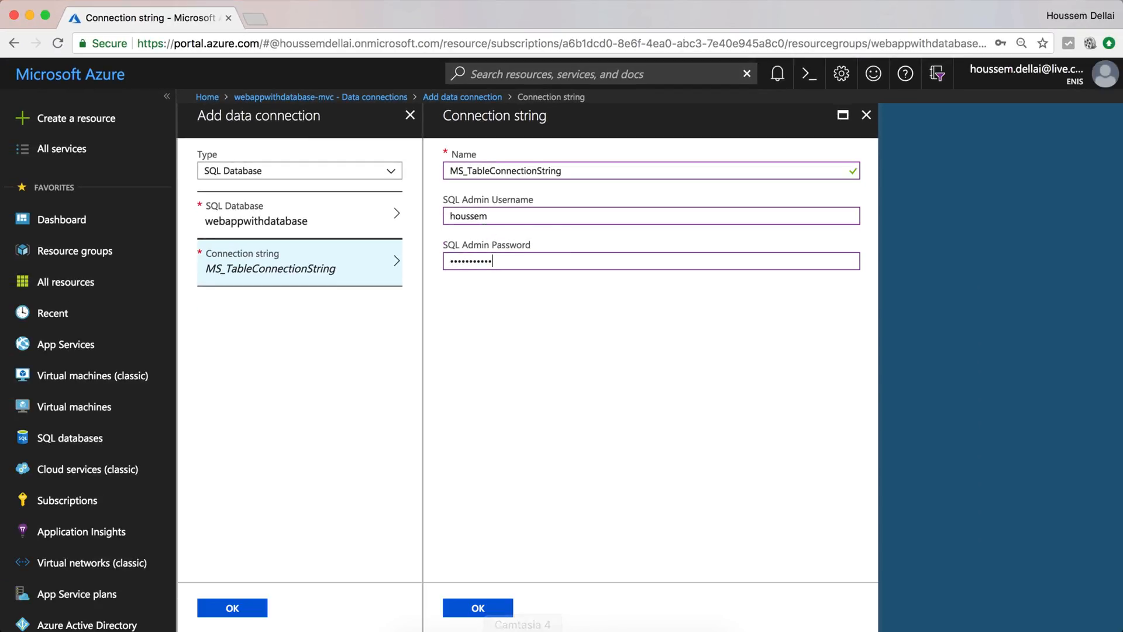
{"action": "left_click", "coordinate": [486, 613]}
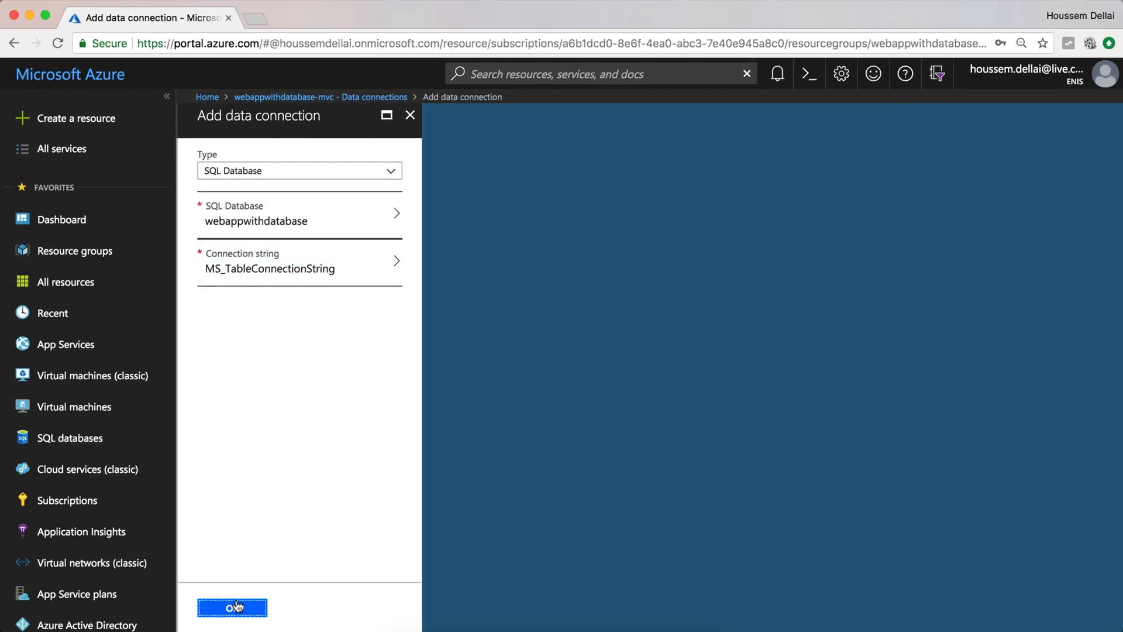
{"action": "left_click", "coordinate": [234, 607]}
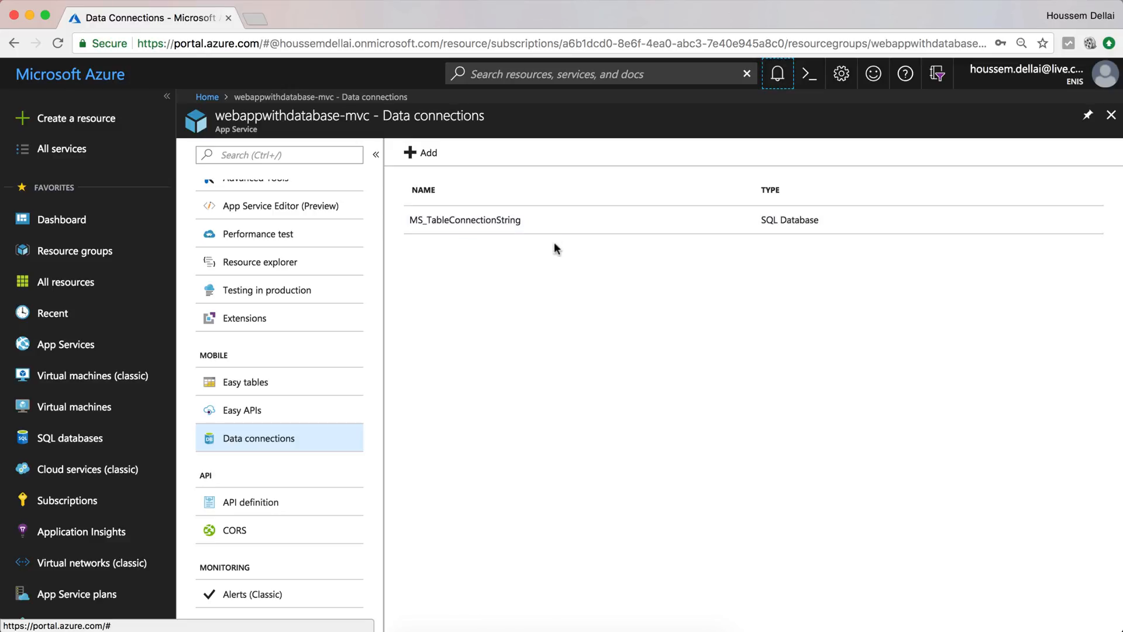
- Publish the WebApp project to Azure App Service using the Select Existing option
{"action": "left_click", "coordinate": [576, 623]}
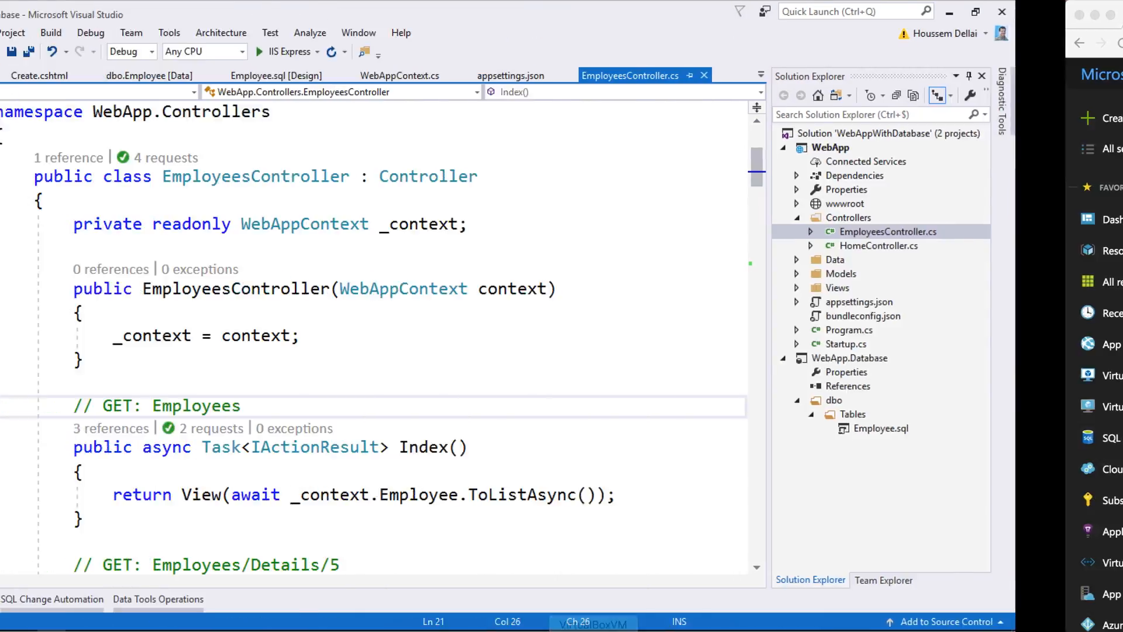
{"action": "left_click", "coordinate": [948, 138]}
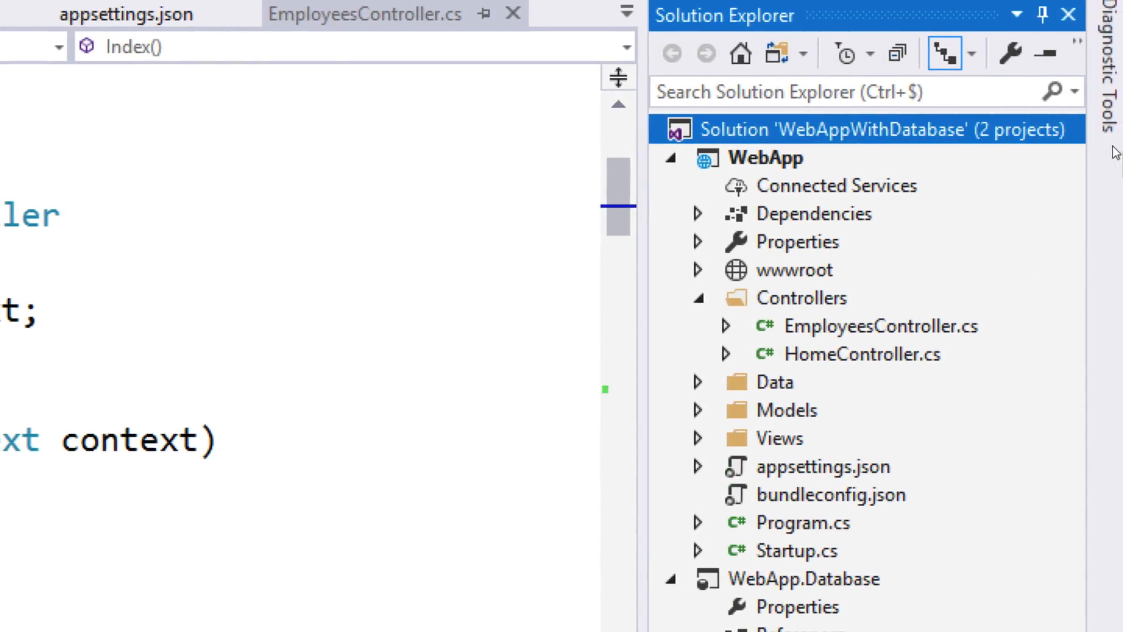
{"action": "left_click", "coordinate": [951, 148]}
{"action": "right_click", "coordinate": [794, 160]}
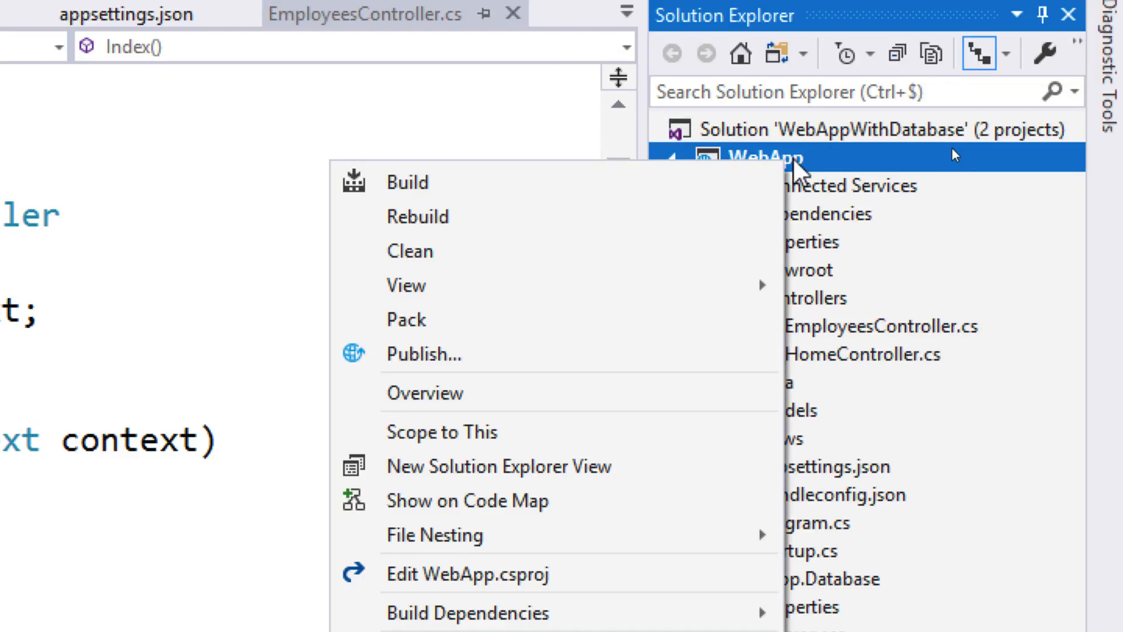
{"action": "left_click", "coordinate": [466, 355]}
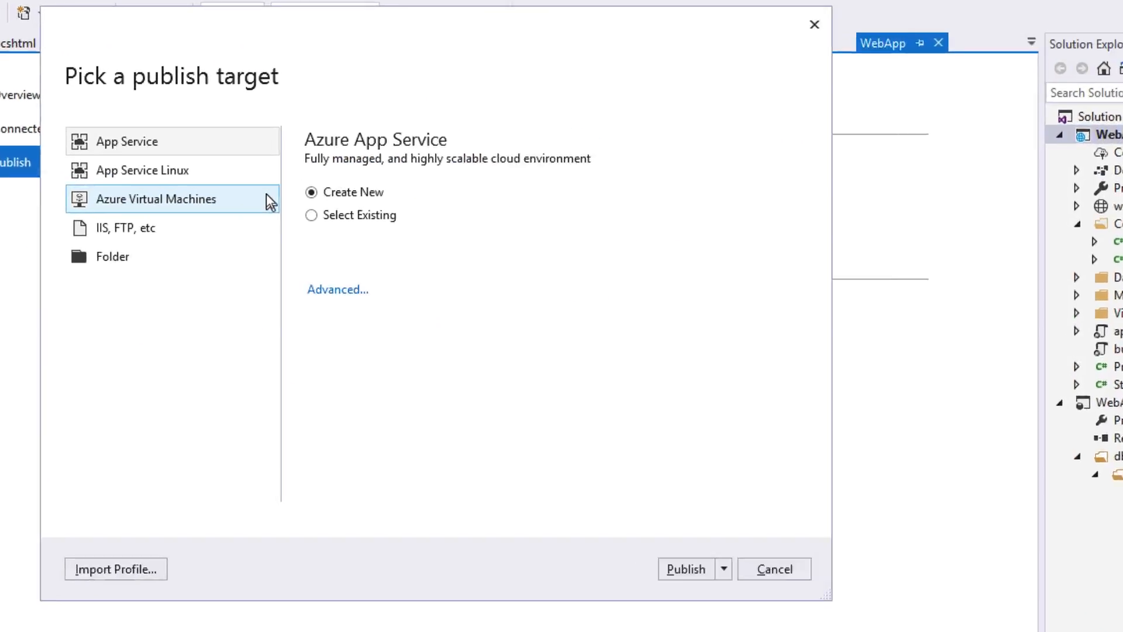
{"action": "left_click", "coordinate": [206, 146]}
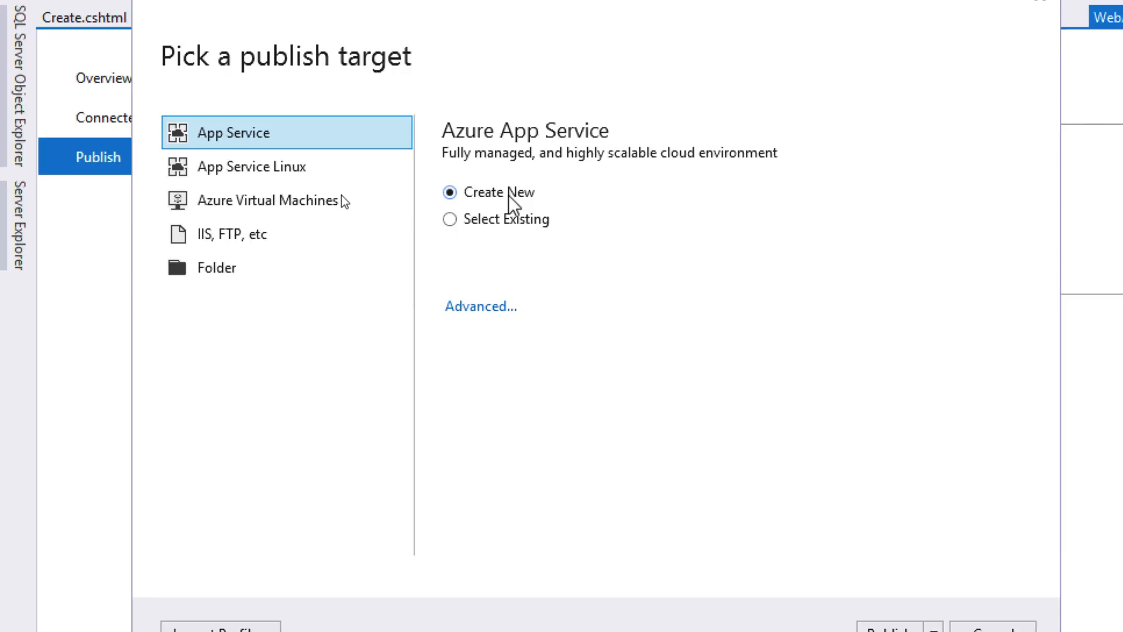
{"action": "left_click", "coordinate": [503, 221]}
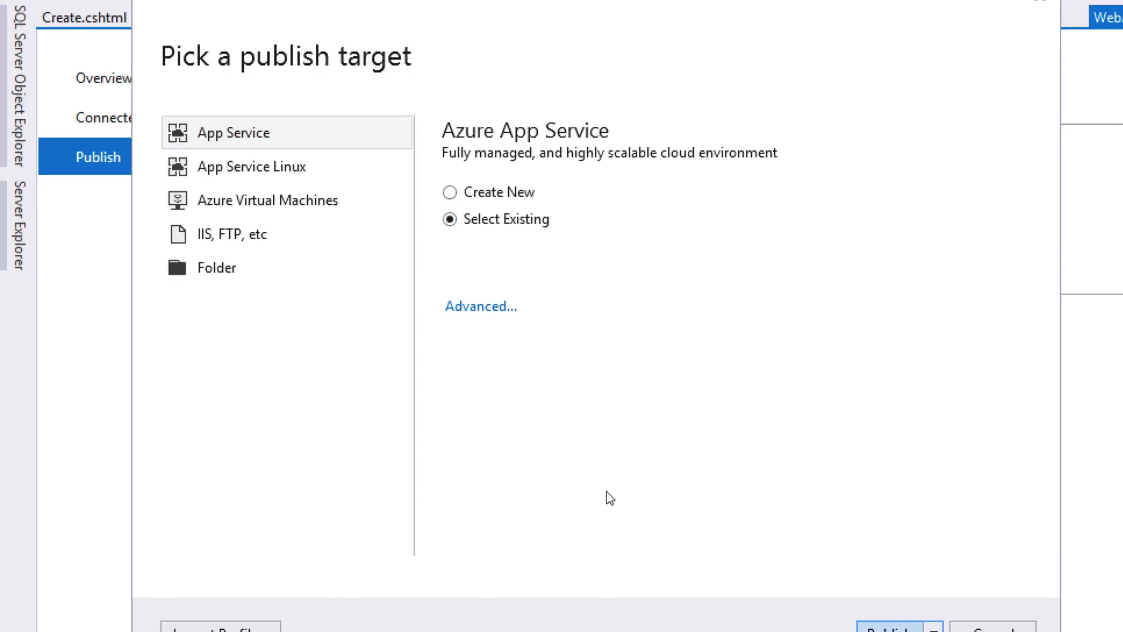
{"action": "left_click", "coordinate": [894, 629]}
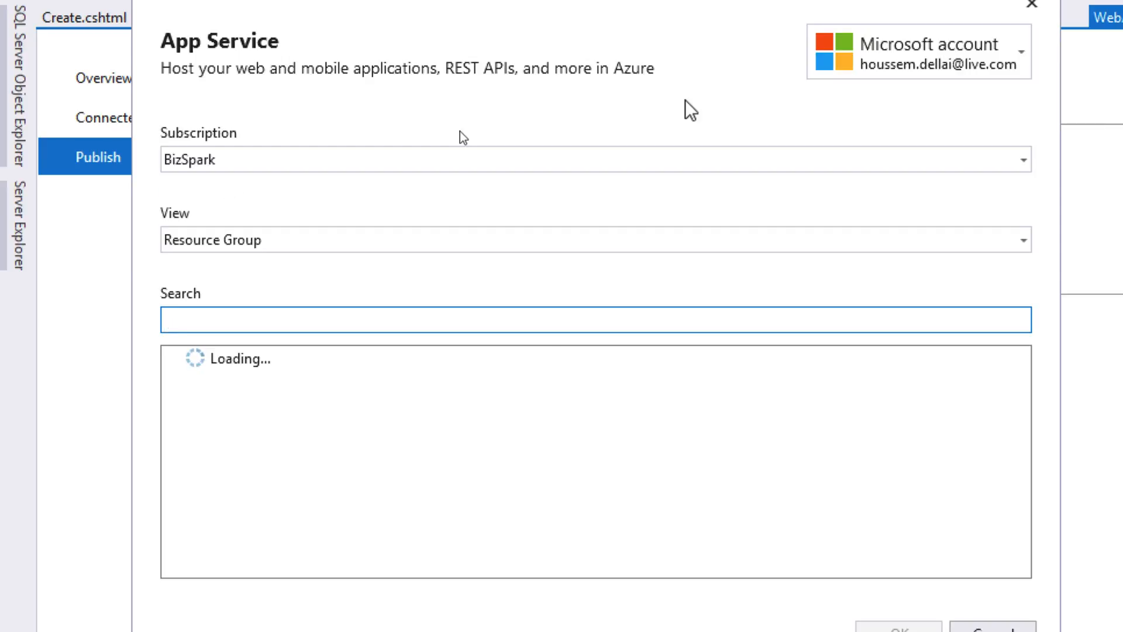
- Switch to the Visual Studio Ultimate avec MSDN subscription, grouped by resource group
{"action": "left_click", "coordinate": [1022, 161]}
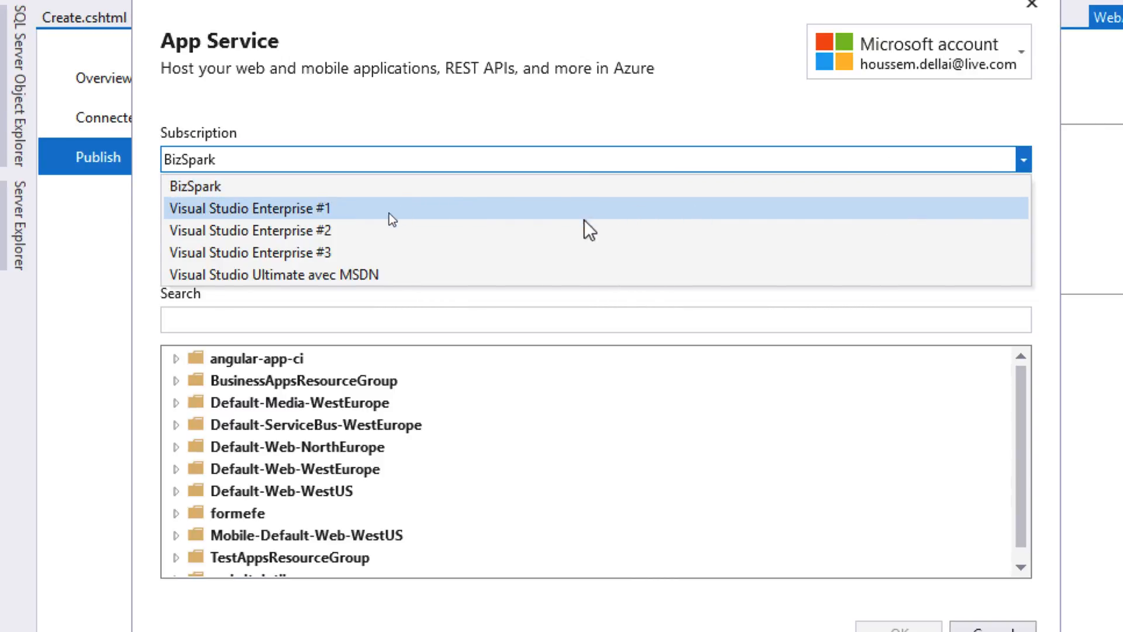
{"action": "left_click", "coordinate": [517, 275]}
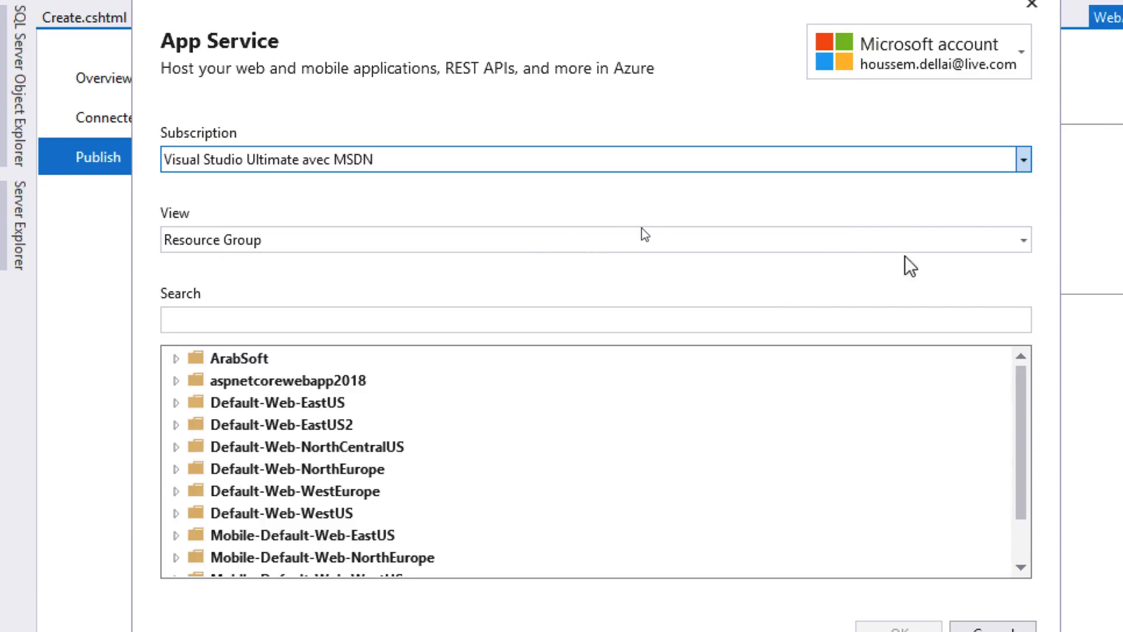
{"action": "left_click", "coordinate": [1024, 241]}
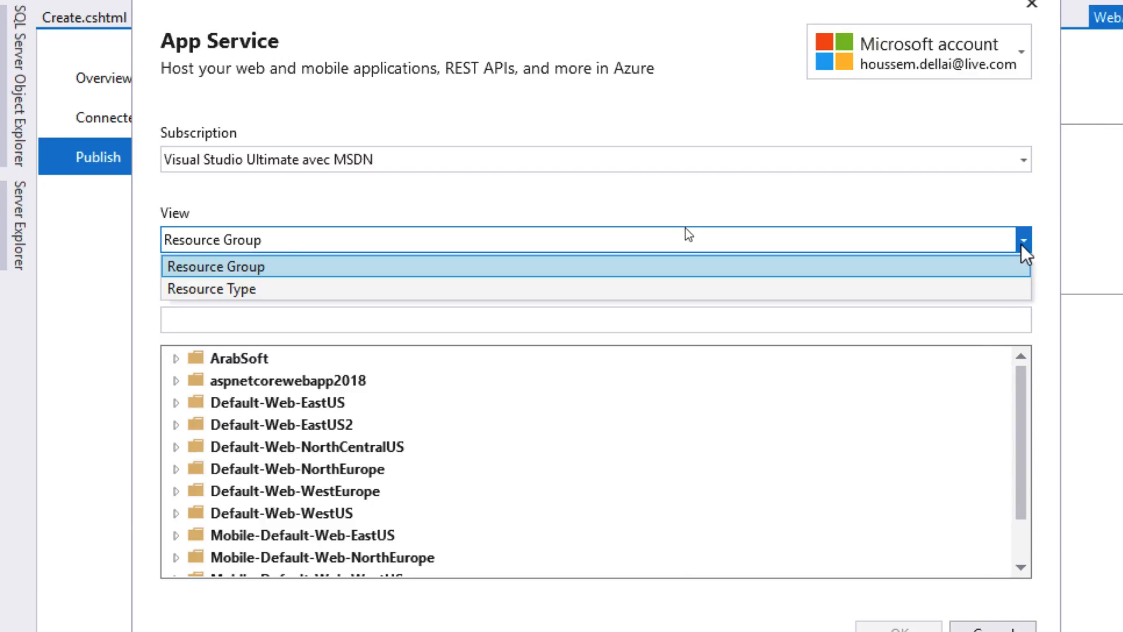
{"action": "left_click", "coordinate": [1023, 241]}
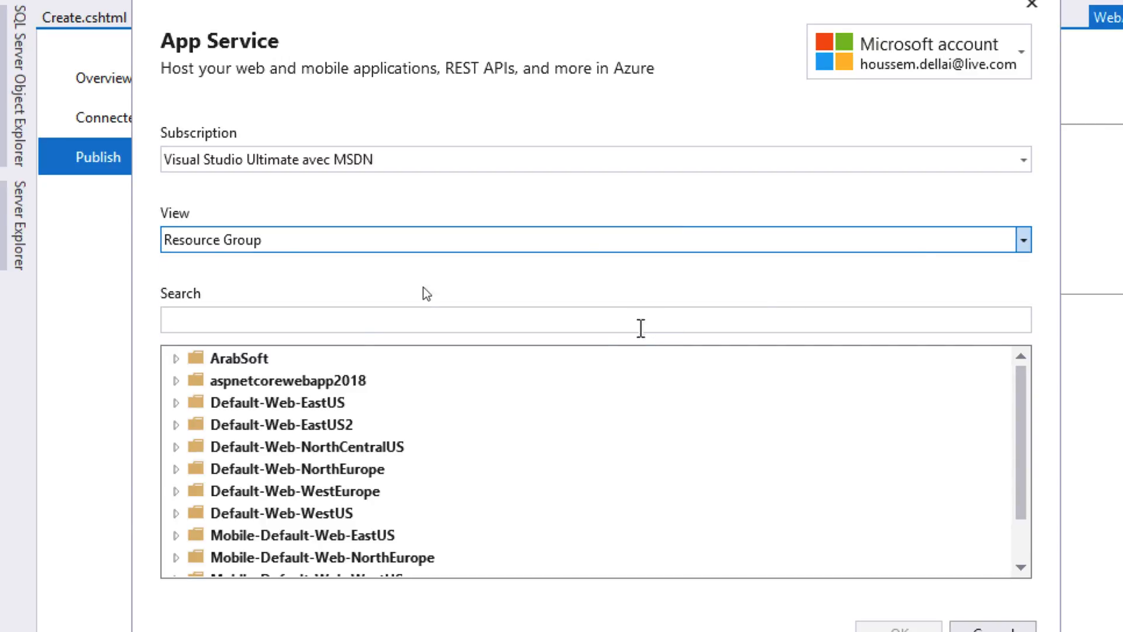
- Choose webappwithdatabase-mvc under webappwithdatabase-rg as the publish target
{"action": "scroll", "coordinate": [531, 391], "scroll_direction": "down", "scroll_amount": 1}
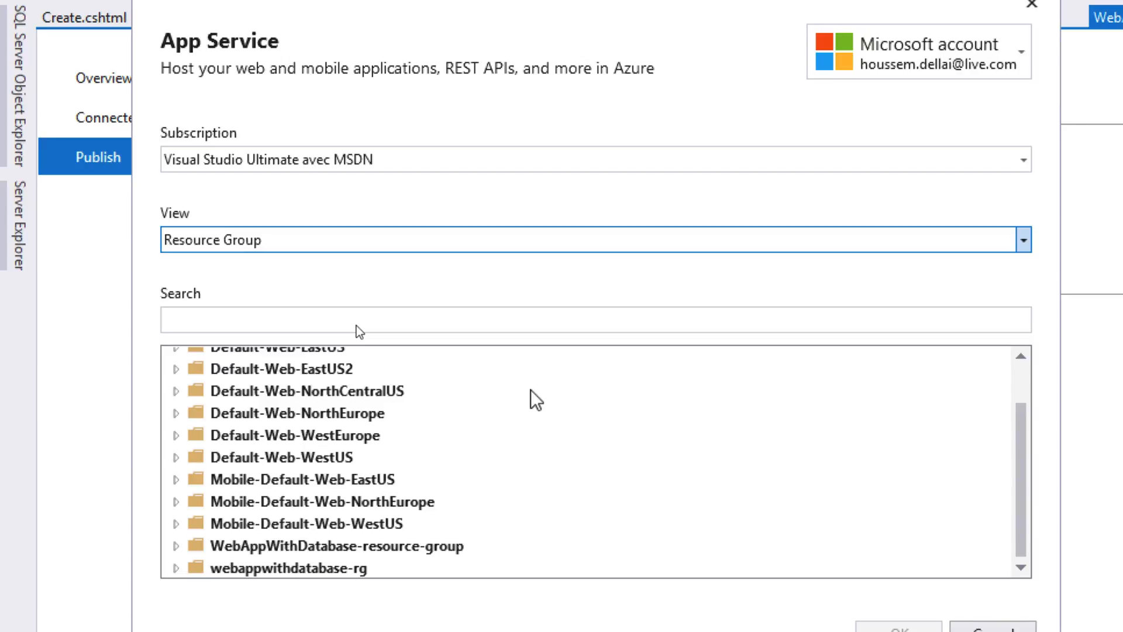
{"action": "left_click", "coordinate": [263, 564]}
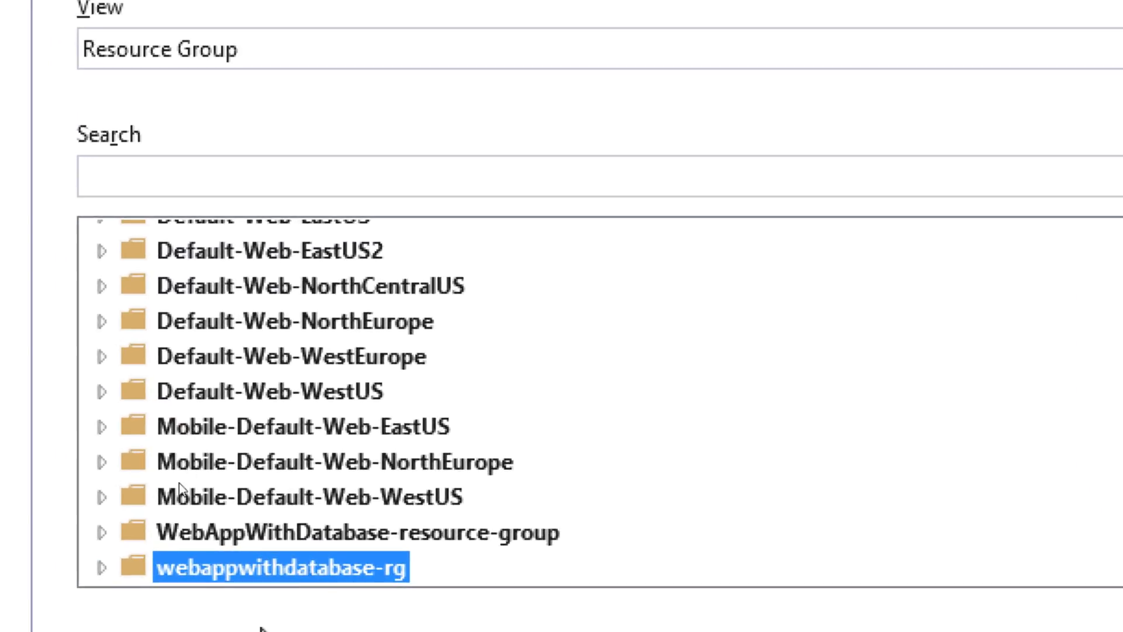
{"action": "left_click", "coordinate": [100, 354]}
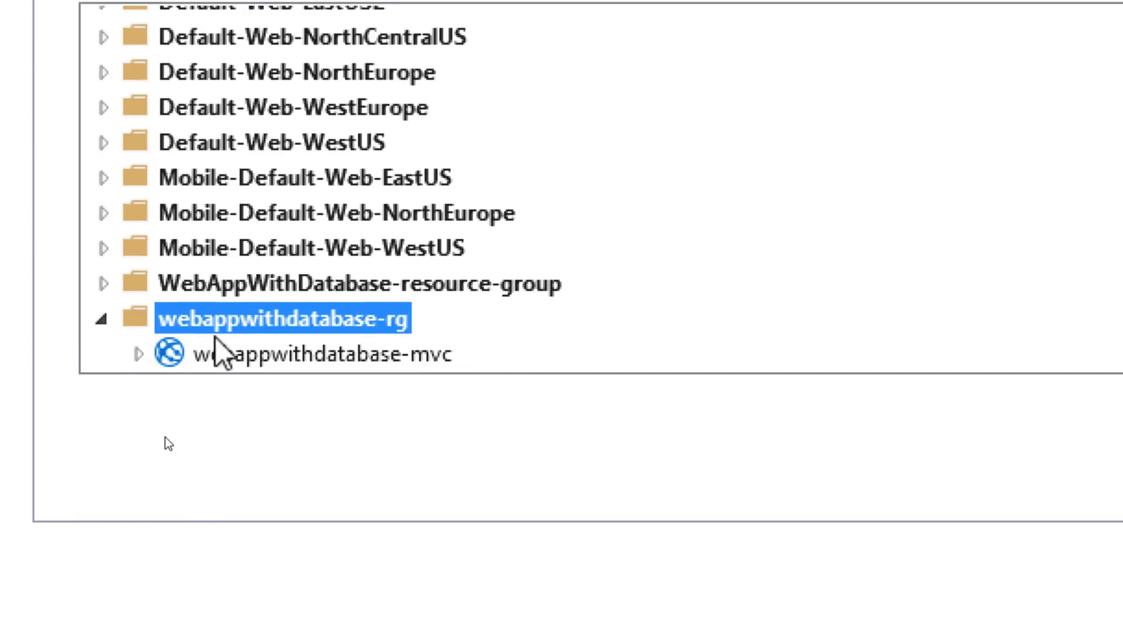
{"action": "left_click", "coordinate": [240, 354]}
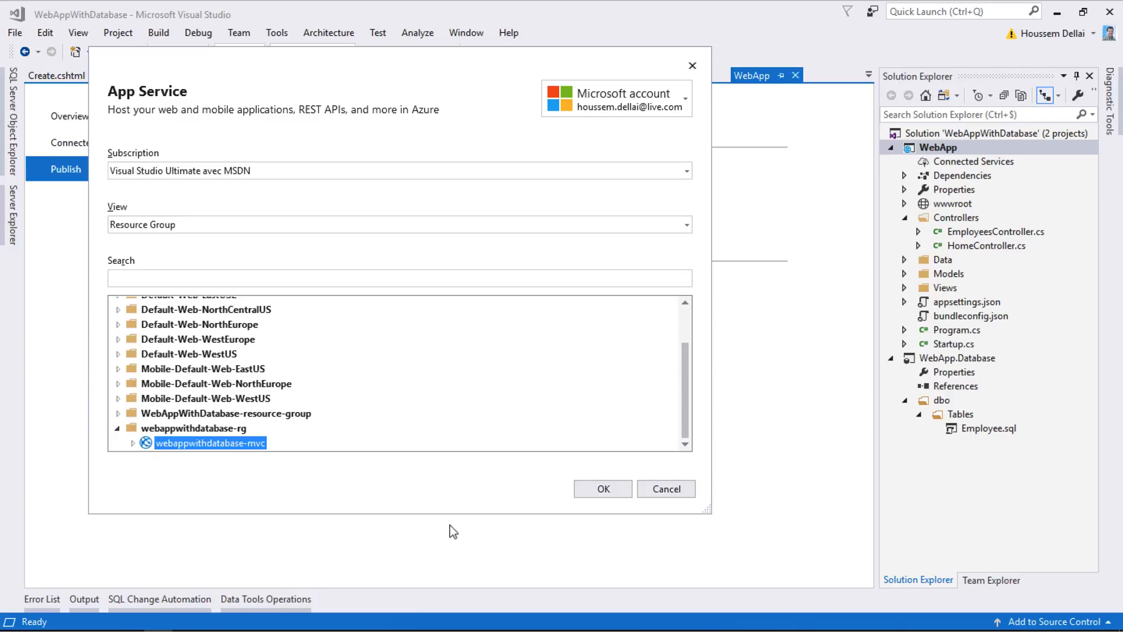
{"action": "left_click", "coordinate": [602, 491]}
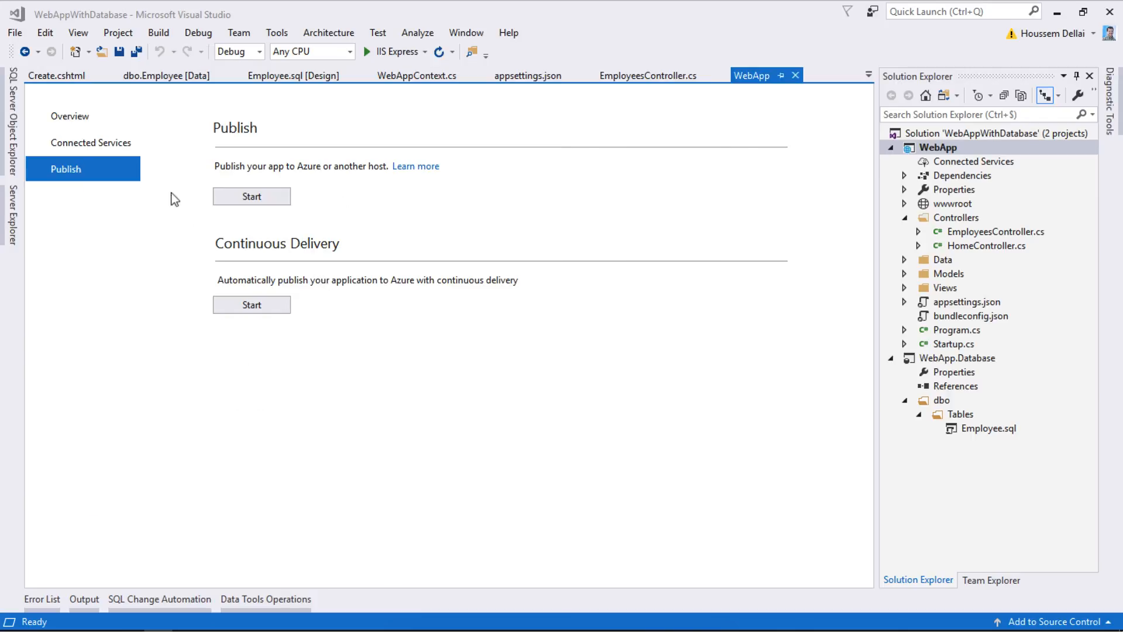
- Publish WebApp with the webappwithdatabase-mvc - Web Deploy profile
{"action": "left_click", "coordinate": [261, 195]}
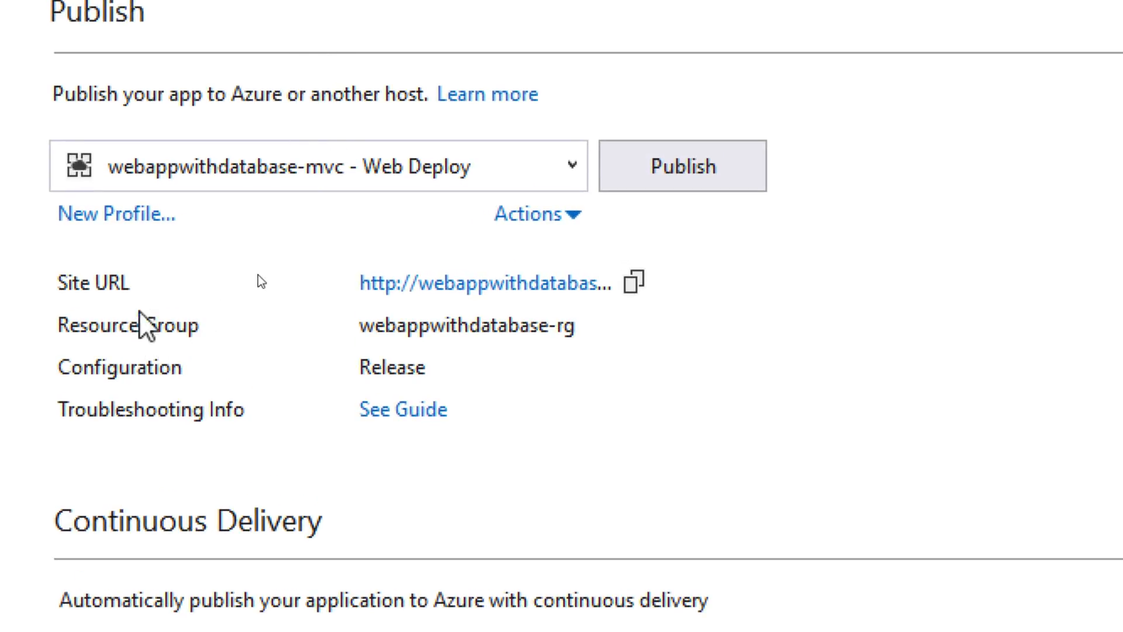
{"action": "left_click", "coordinate": [571, 167]}
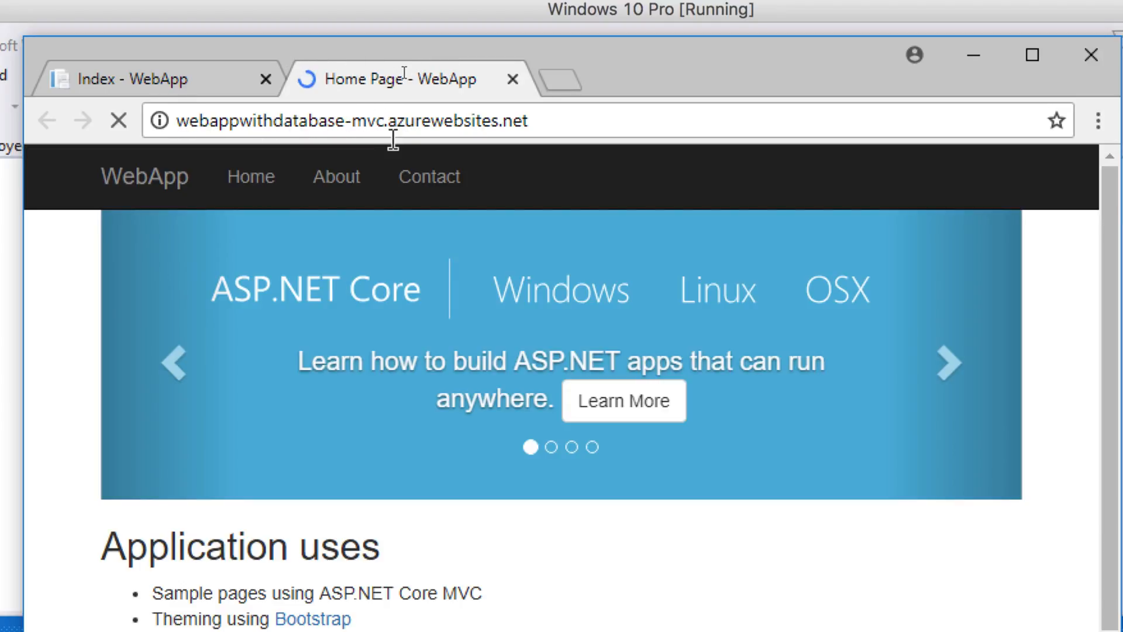
- Browse to /Employees on the deployed webappwithdatabase-mvc site, which returns a processing error
{"action": "left_click", "coordinate": [373, 134]}
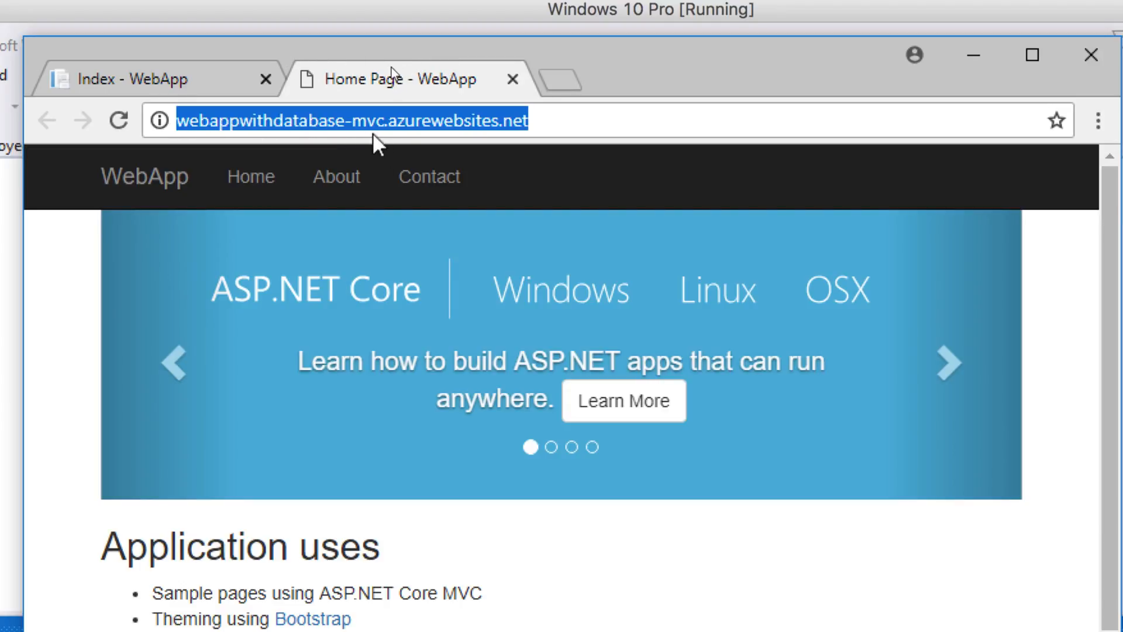
{"action": "left_click", "coordinate": [573, 124]}
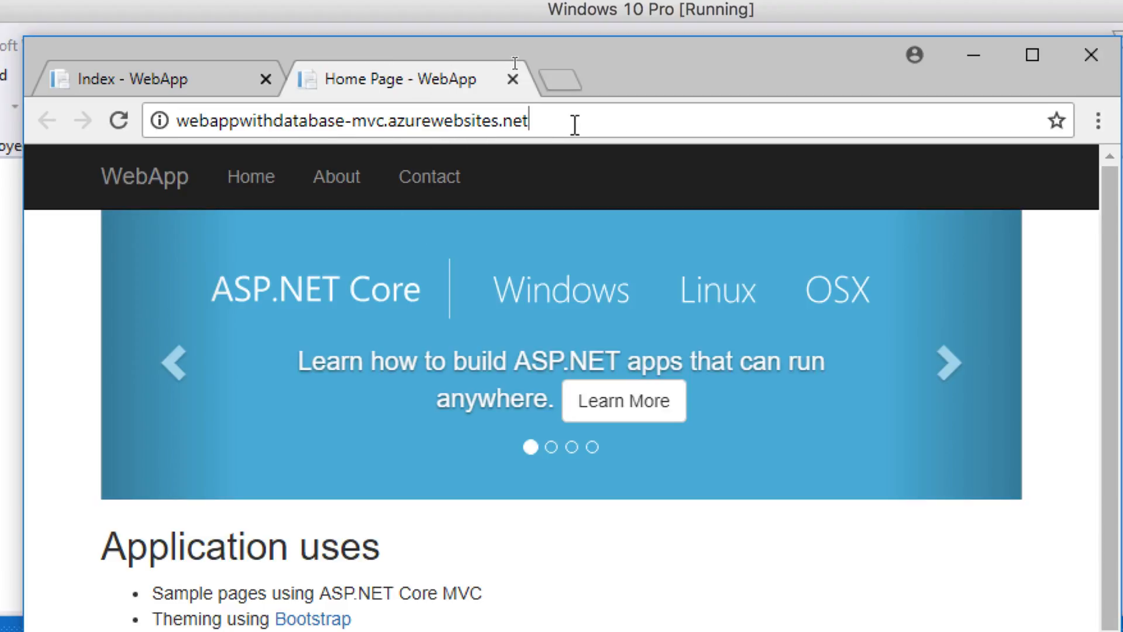
{"action": "type", "text": "/Employ"}
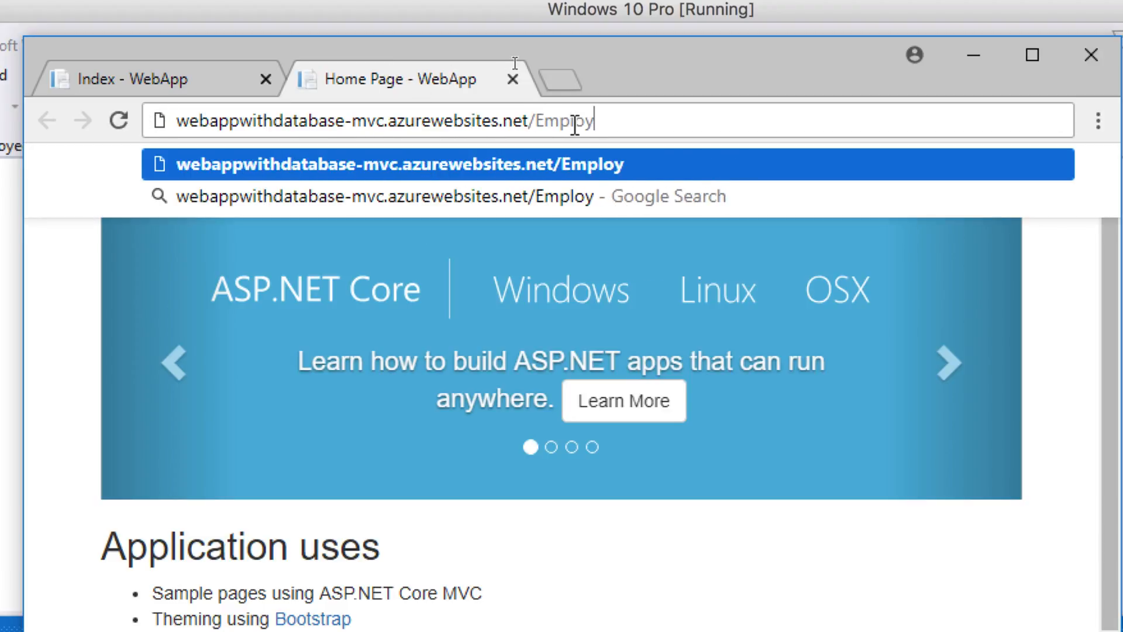
{"action": "type", "text": "ees"}
{"action": "key", "text": "Return"}
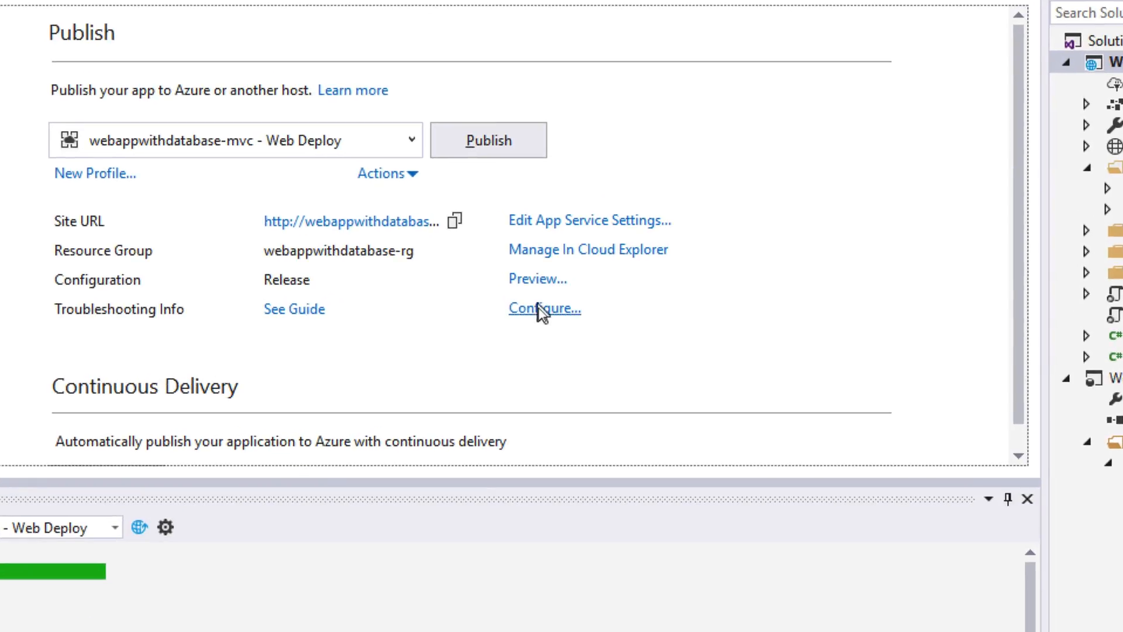
- Turn on 'Use this connection string at runtime' for the Azure SQL WebAppContext connection and save the profile
{"action": "left_click", "coordinate": [538, 310]}
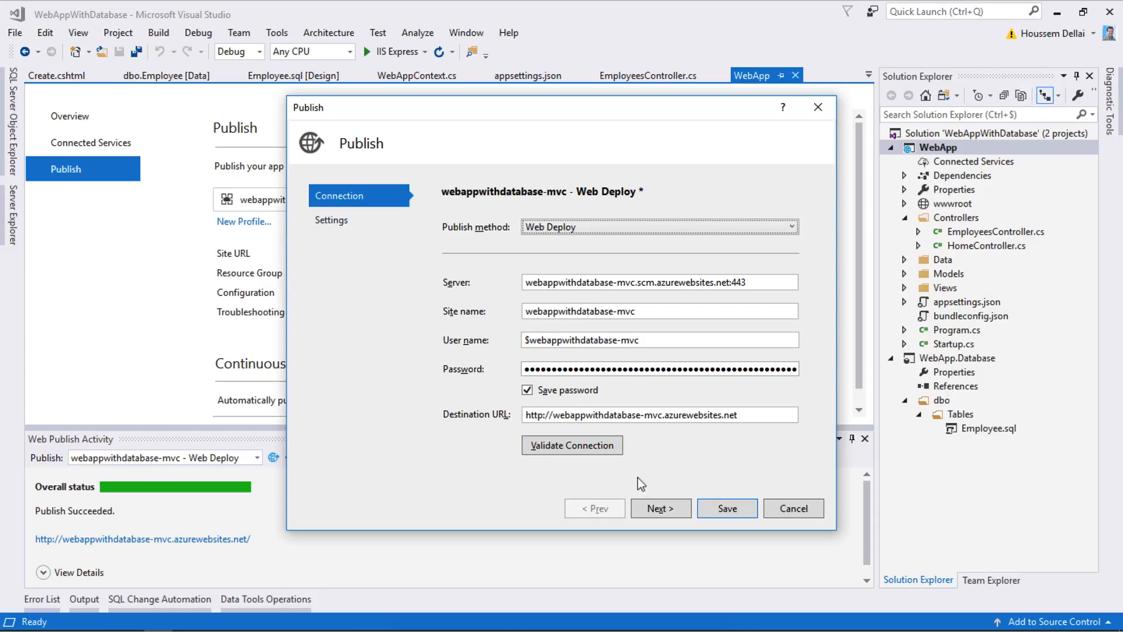
{"action": "left_click", "coordinate": [653, 510]}
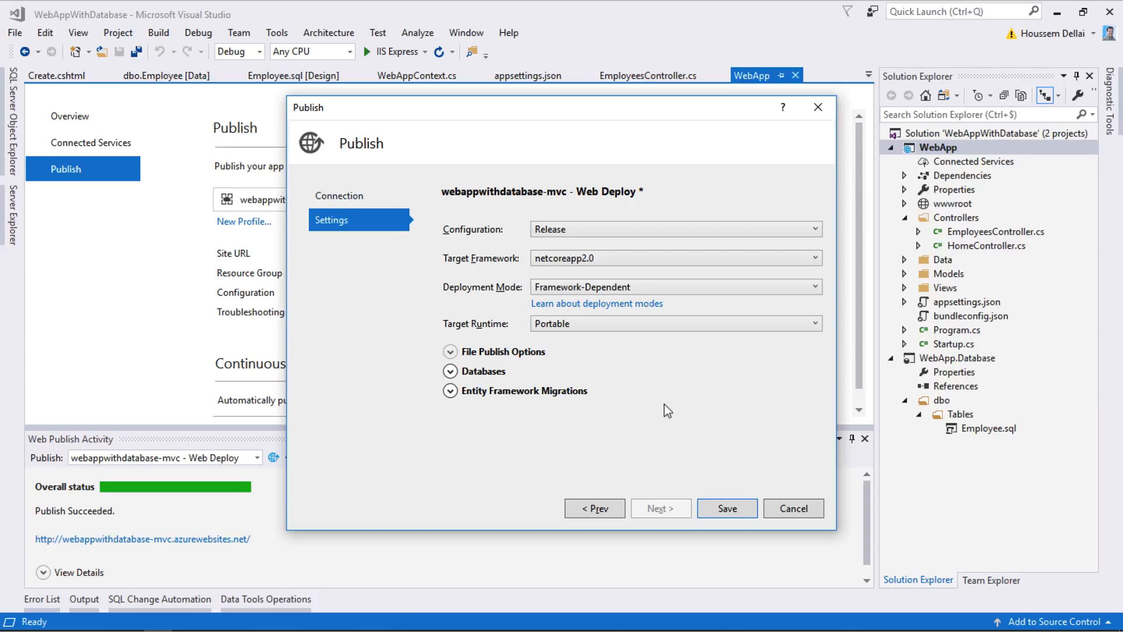
{"action": "left_click", "coordinate": [483, 372]}
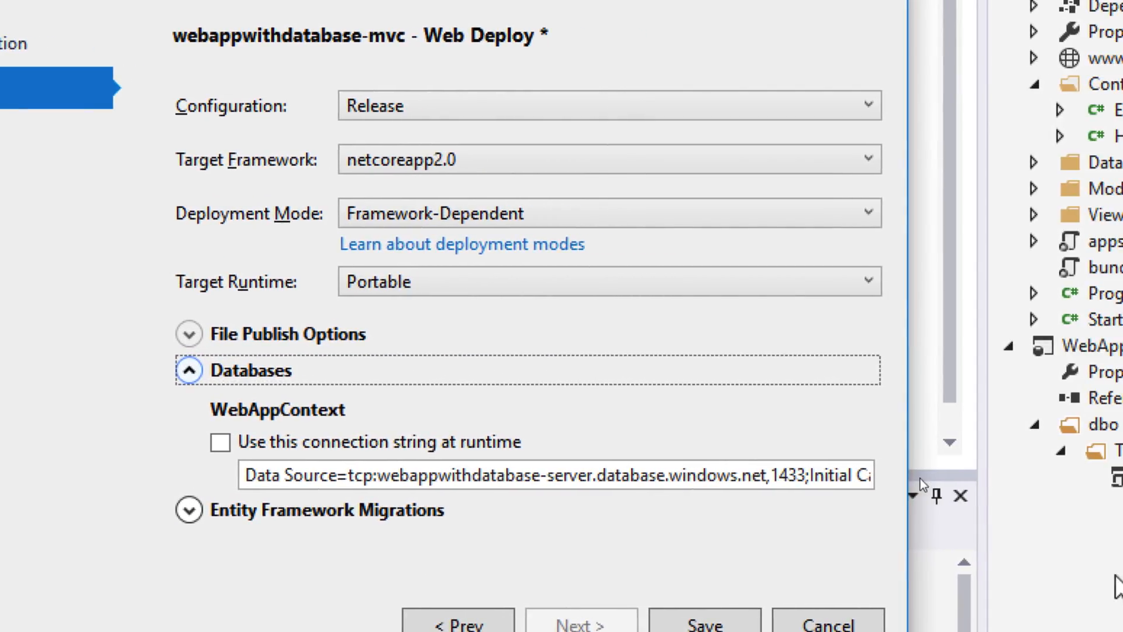
{"action": "left_click", "coordinate": [380, 478]}
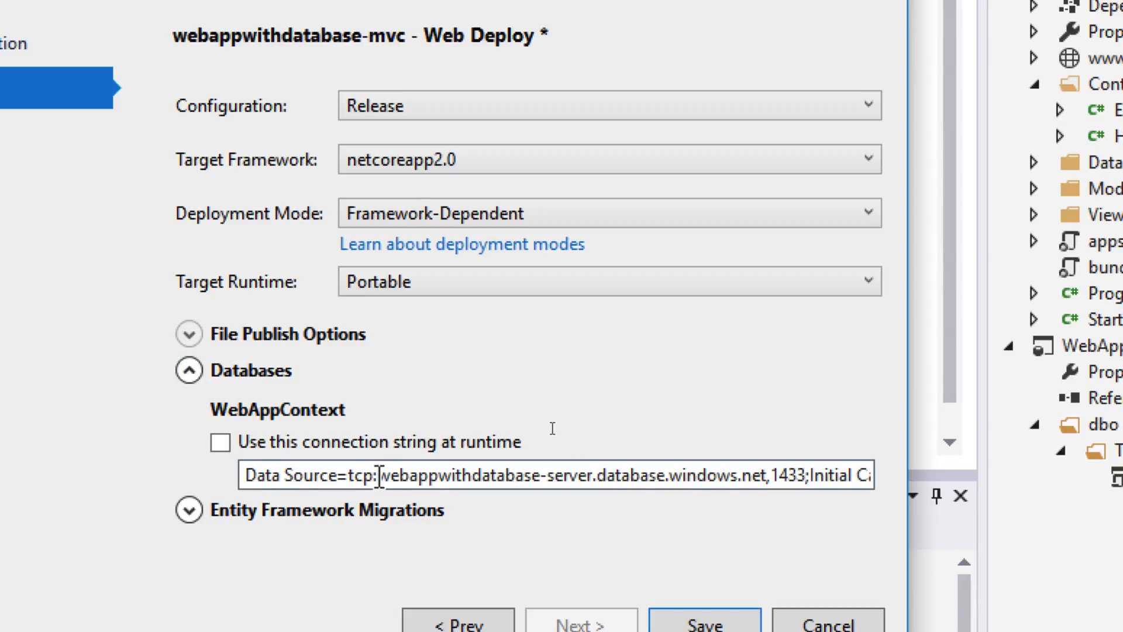
{"action": "left_click_drag", "start_coordinate": [380, 475], "coordinate": [761, 475]}
{"action": "left_click", "coordinate": [761, 475]}
{"action": "left_click", "coordinate": [220, 443]}
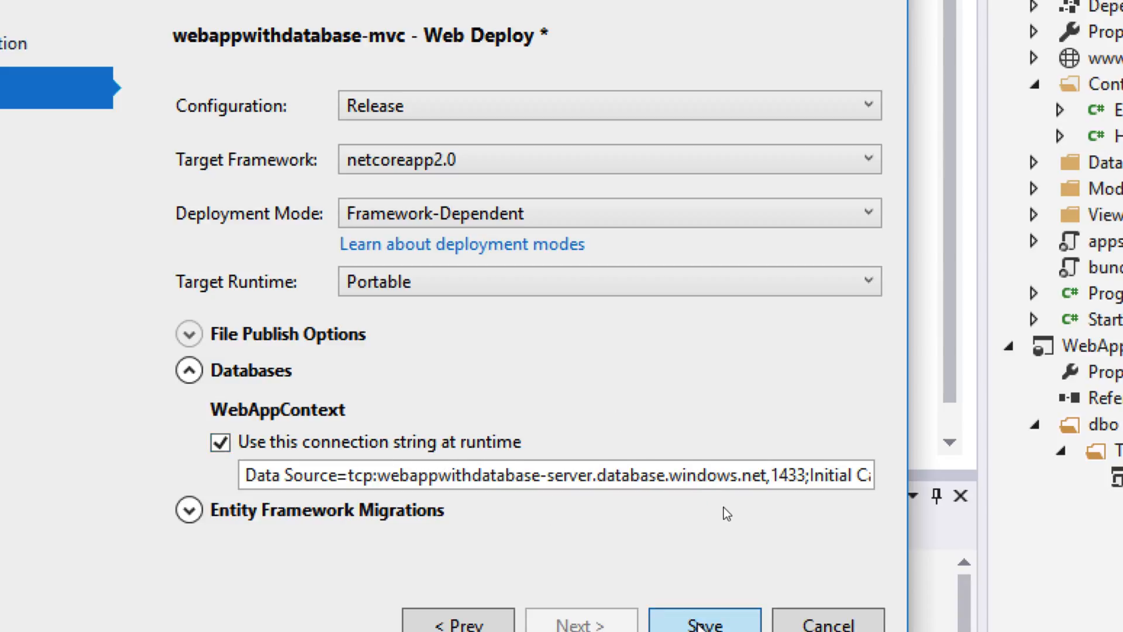
{"action": "left_click", "coordinate": [701, 623]}
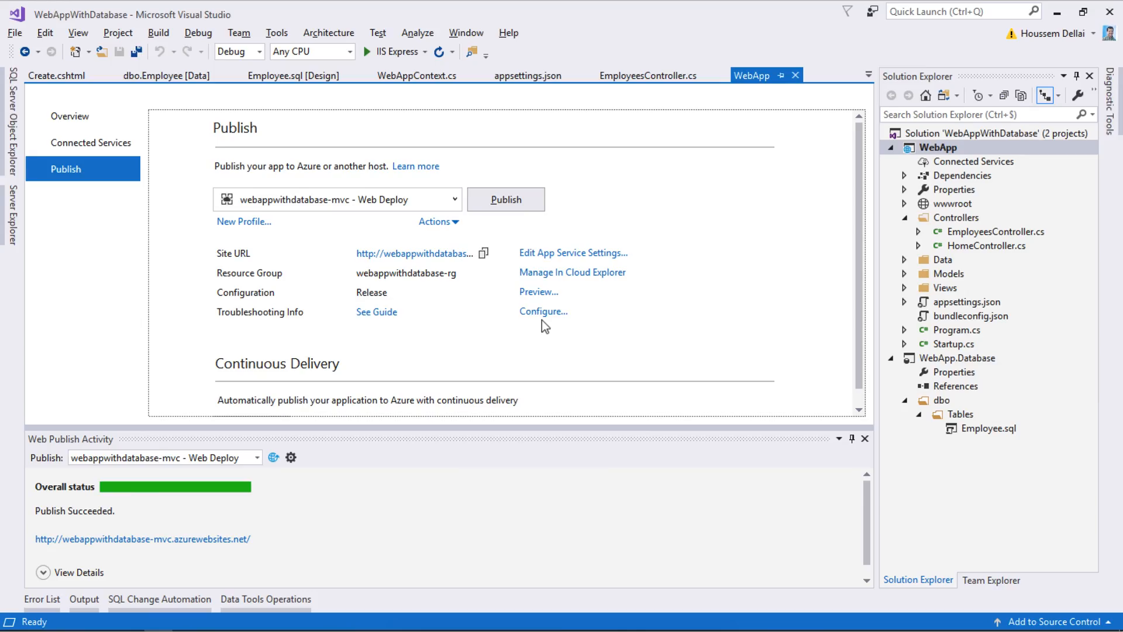
{"action": "key", "text": "alt"}
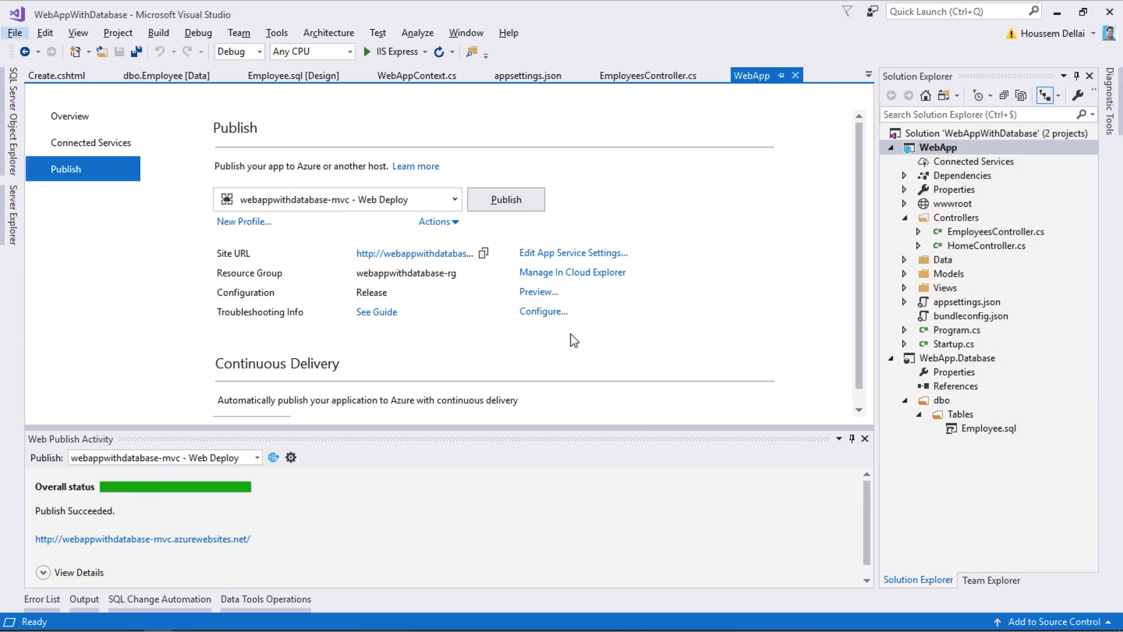
{"action": "double_click", "coordinate": [953, 303]}
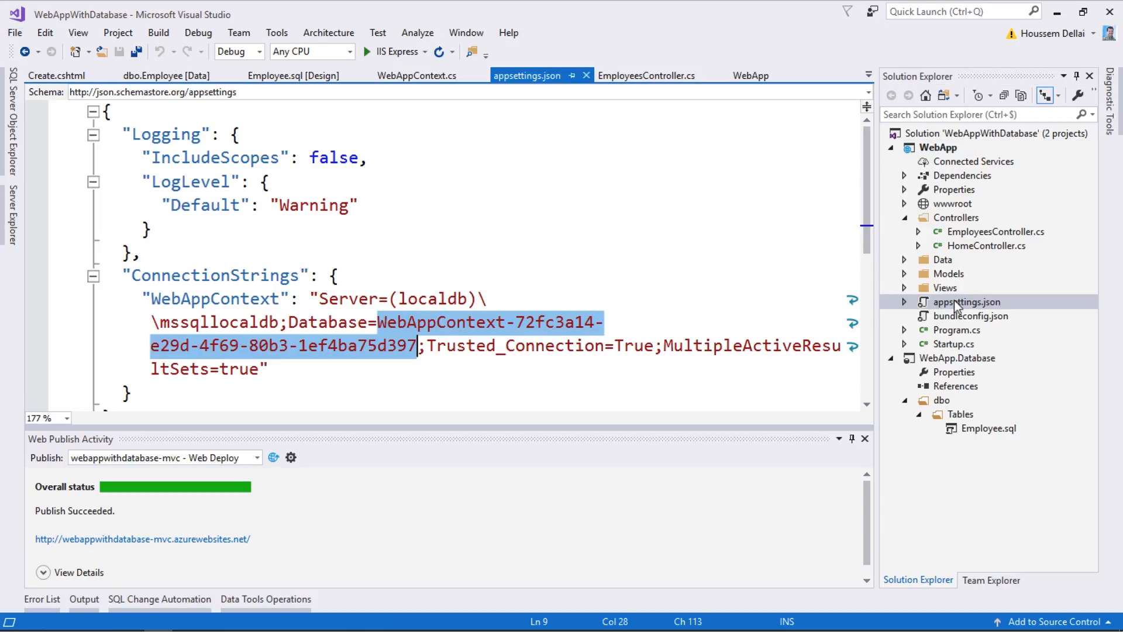
{"action": "left_click", "coordinate": [379, 322]}
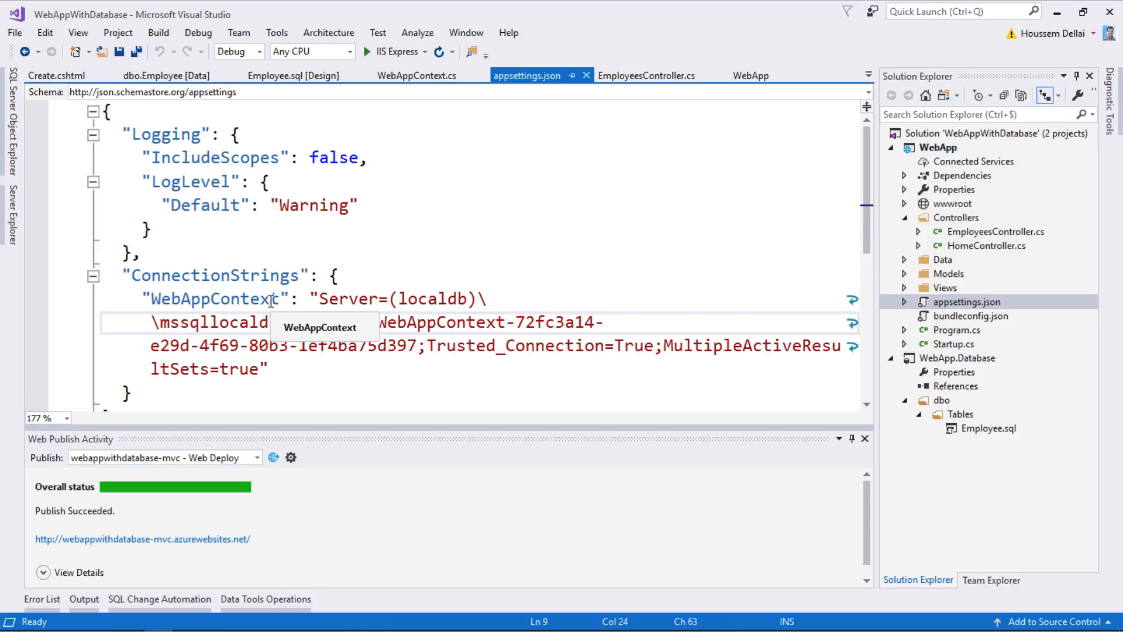
{"action": "left_click", "coordinate": [320, 299]}
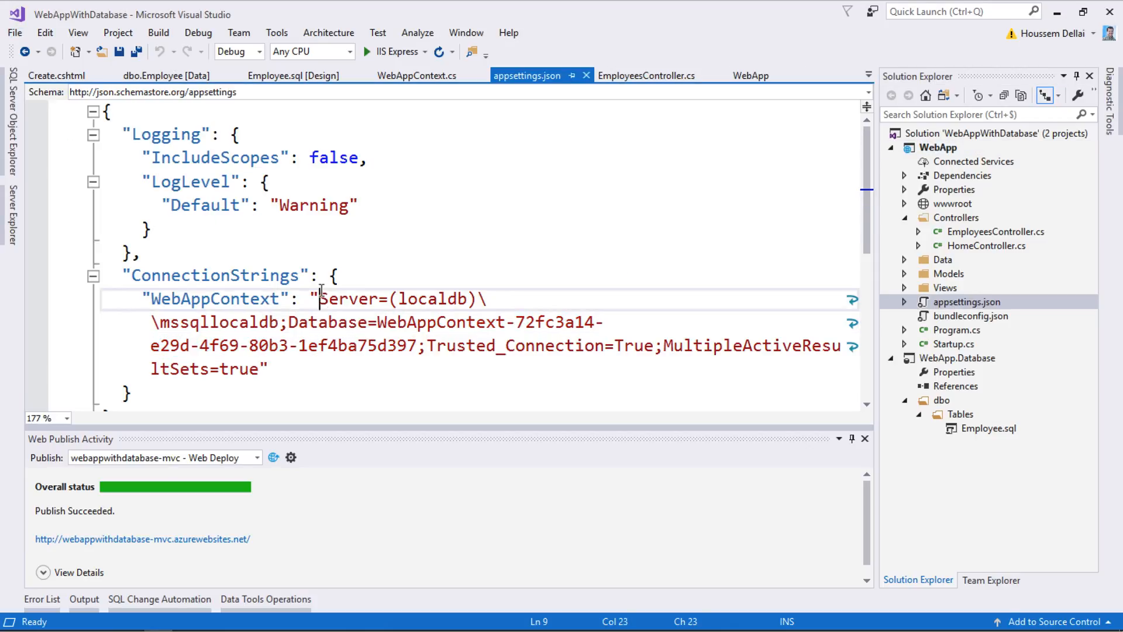
{"action": "left_click", "coordinate": [393, 370], "text": "shift"}
{"action": "left_click_drag", "start_coordinate": [269, 379], "coordinate": [262, 374]}
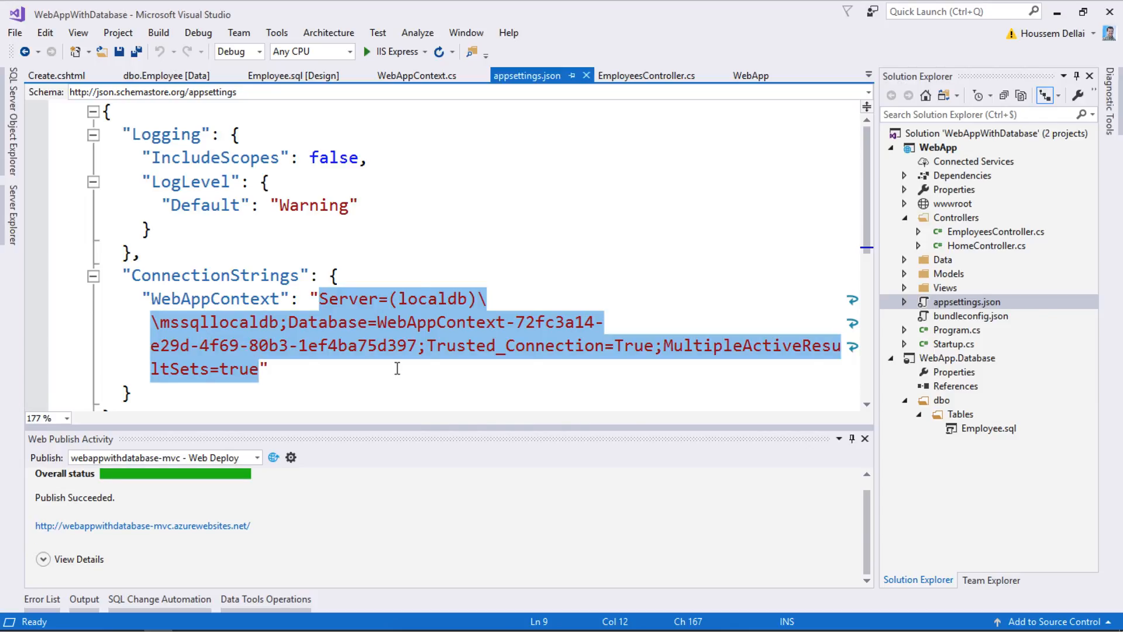
{"action": "key", "text": "ctrl+Tab"}
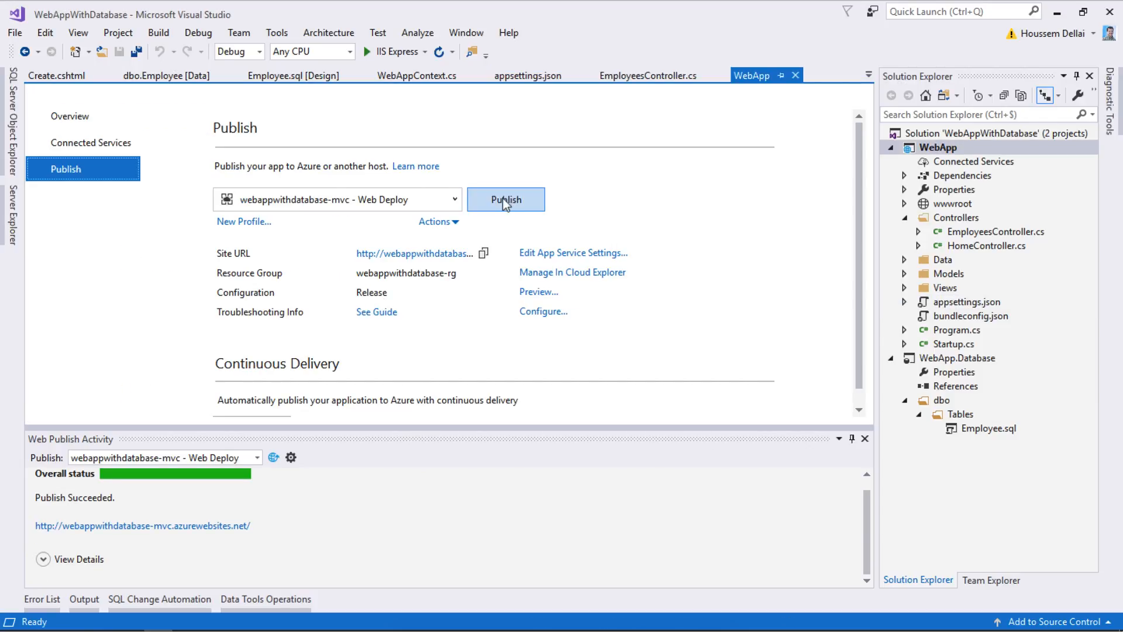
- Re-save the publish profile settings and publish WebApp to webappwithdatabase-mvc again
{"action": "left_click", "coordinate": [535, 311]}
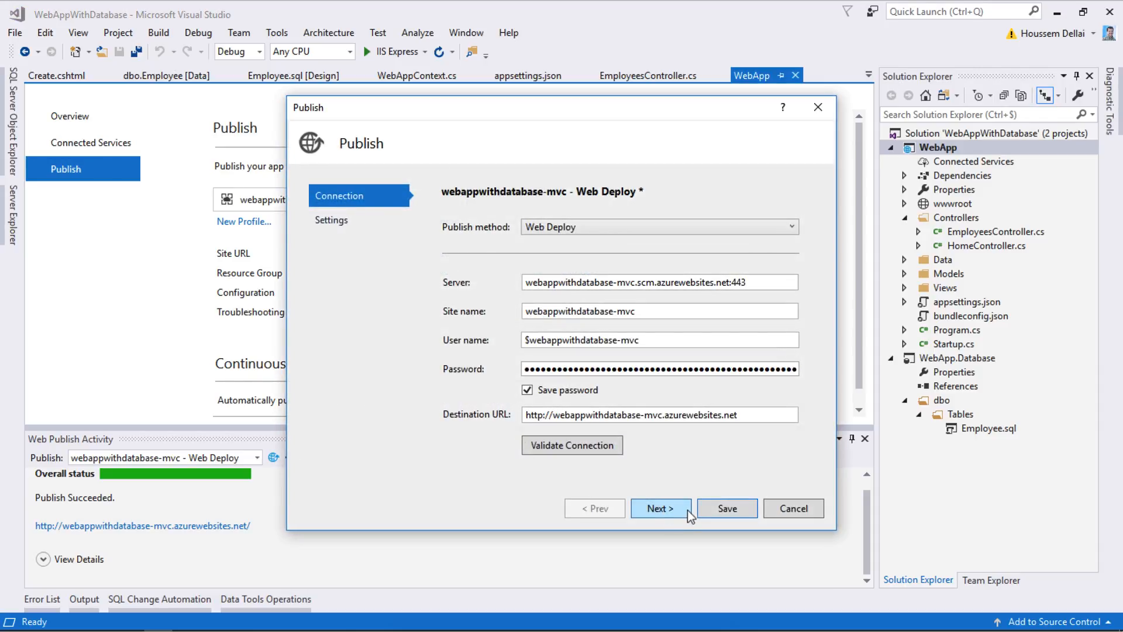
{"action": "left_click", "coordinate": [665, 510]}
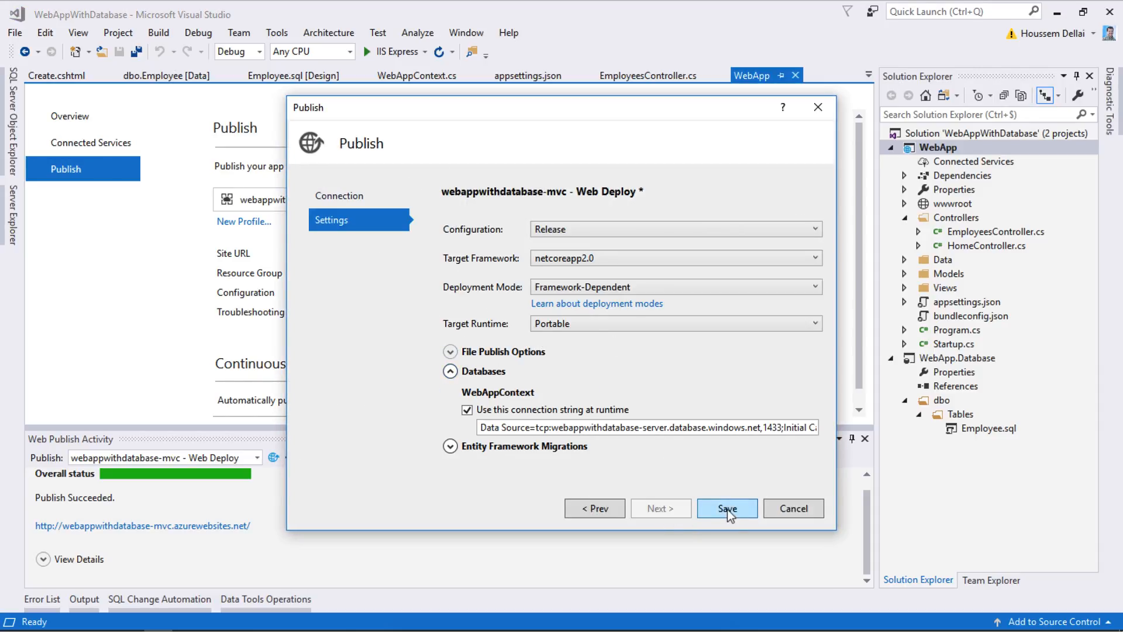
{"action": "left_click", "coordinate": [750, 510]}
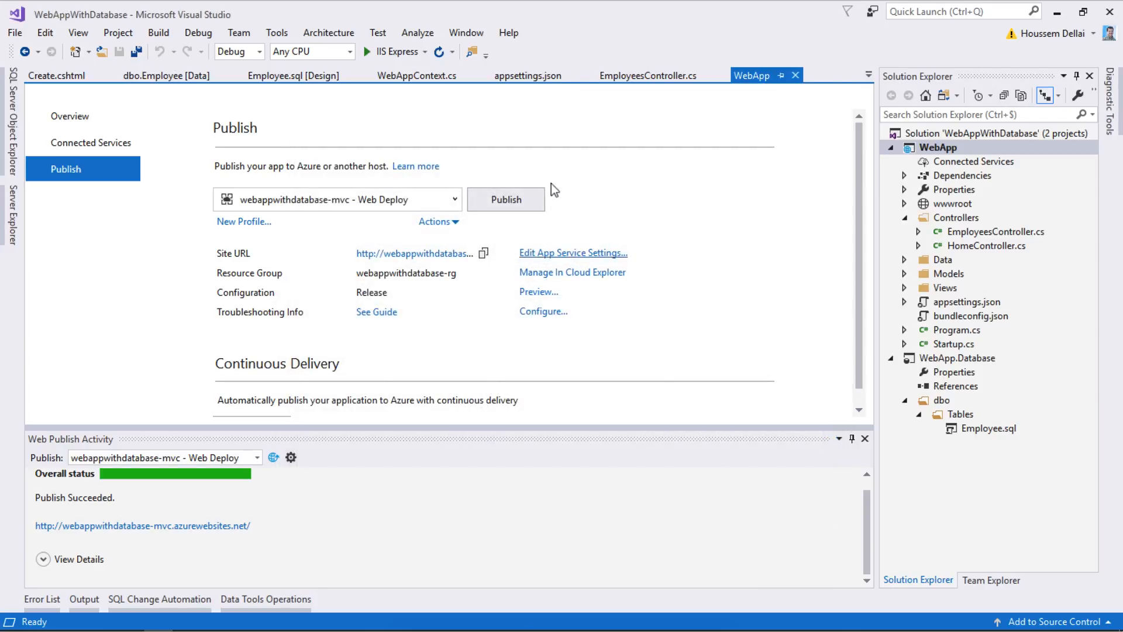
{"action": "left_click", "coordinate": [508, 202]}
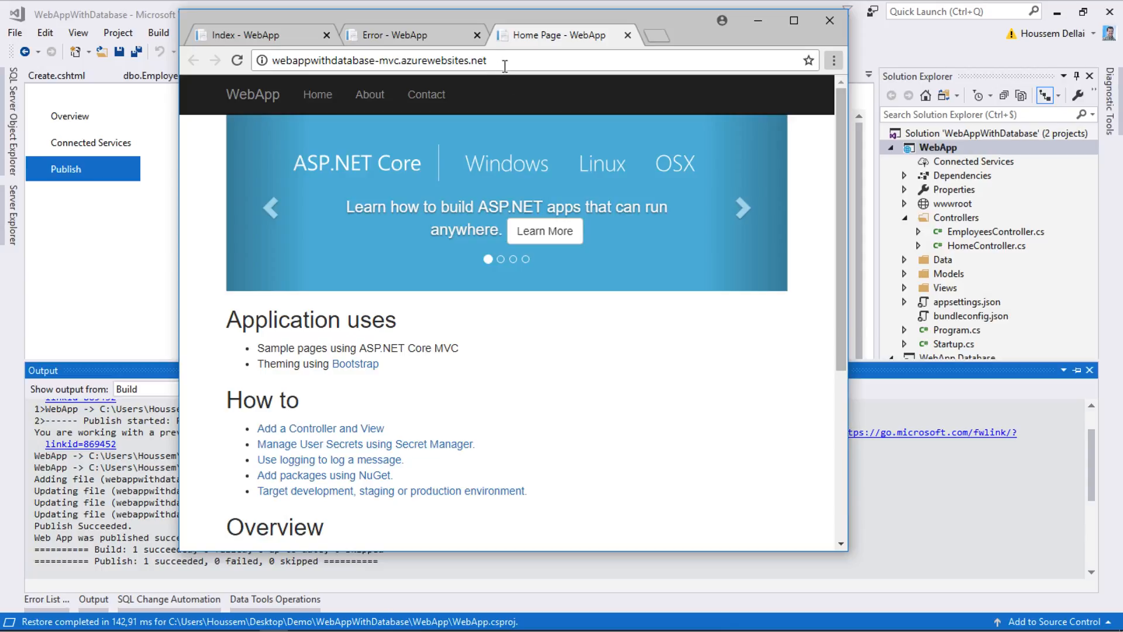
- Go to the /Employees page of the live site
{"action": "left_click", "coordinate": [517, 64]}
{"action": "left_click", "coordinate": [517, 67]}
{"action": "type", "text": "/"}
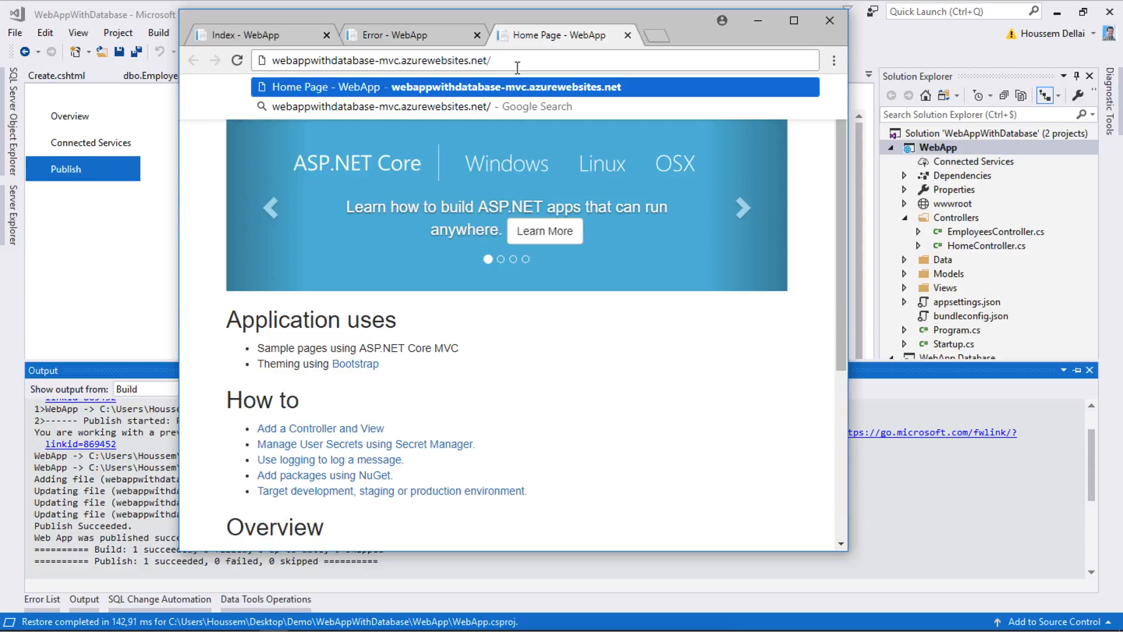
{"action": "type", "text": "Emplo"}
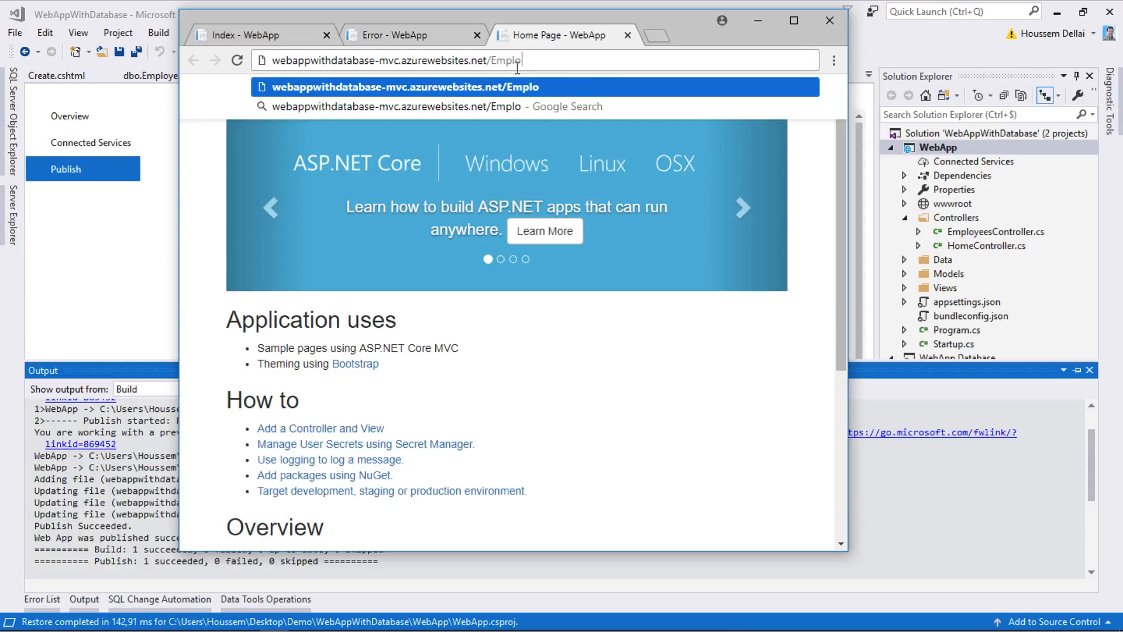
{"action": "type", "text": "yees"}
{"action": "key", "text": "Return"}
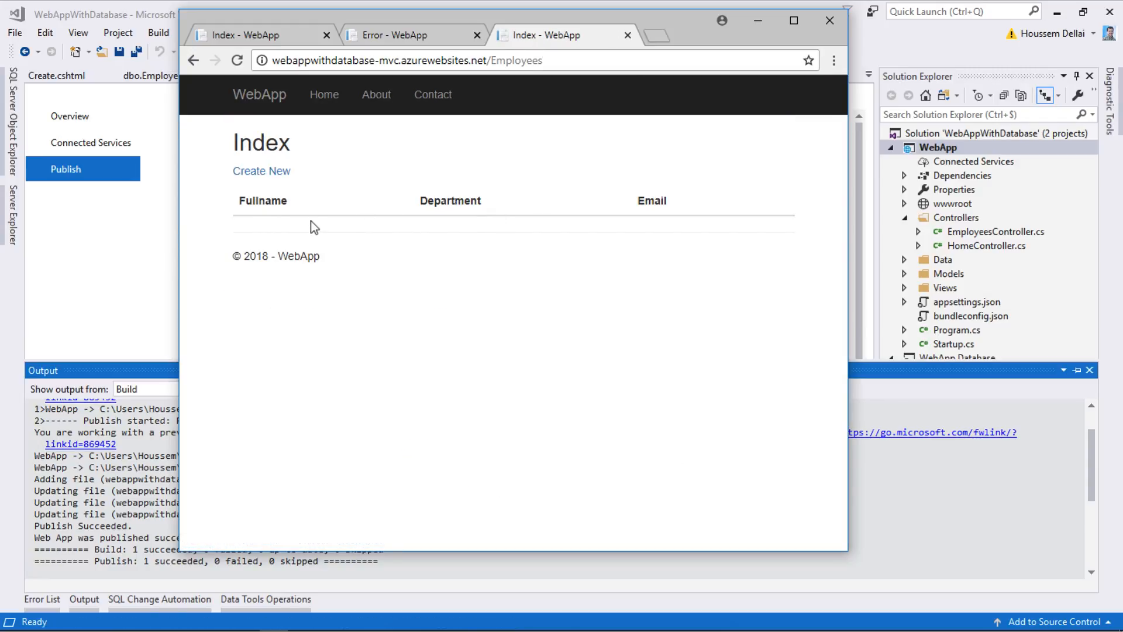
- Create a new employee with the suggested full name in the IT department
{"action": "left_click", "coordinate": [258, 170]}
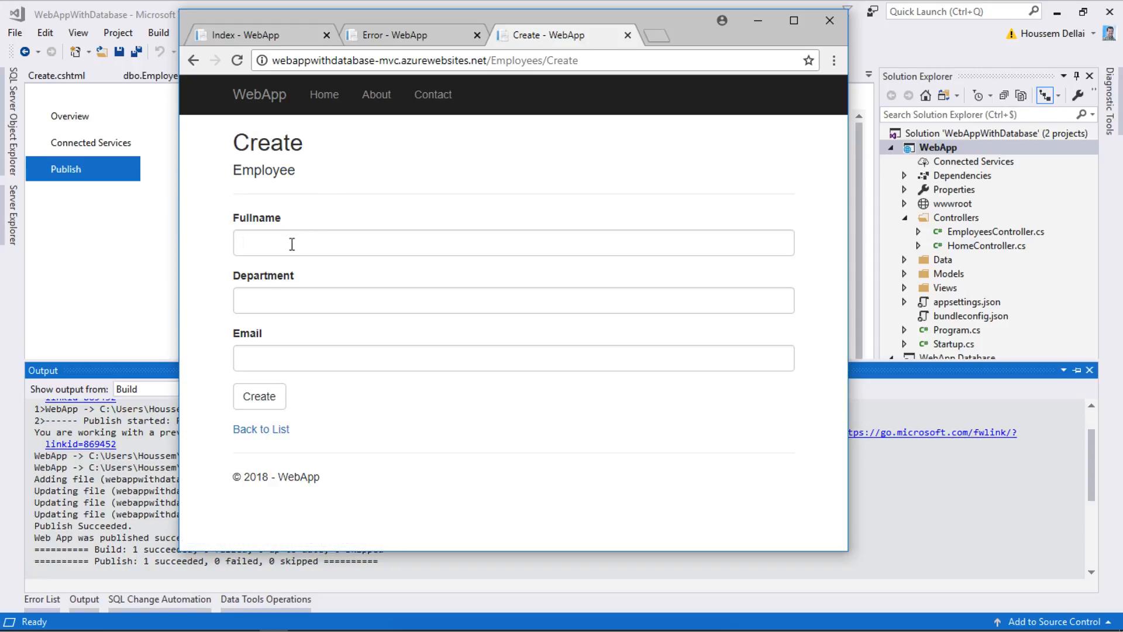
{"action": "left_click", "coordinate": [292, 244]}
{"action": "left_click", "coordinate": [291, 266]}
{"action": "left_click", "coordinate": [273, 303]}
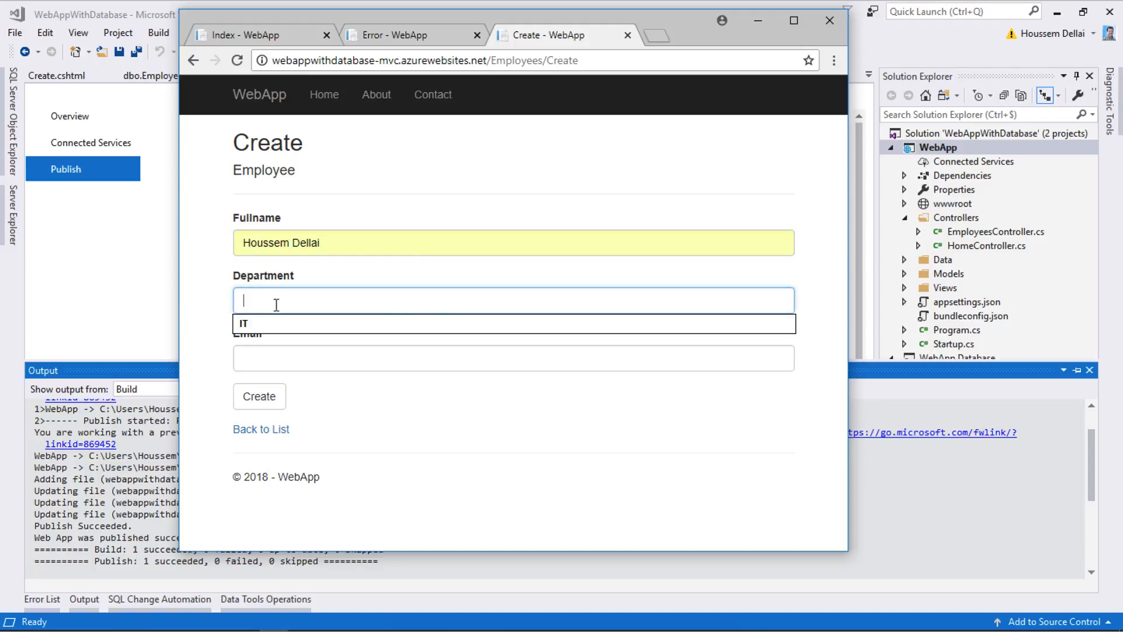
{"action": "left_click", "coordinate": [273, 321]}
{"action": "left_click", "coordinate": [269, 401]}
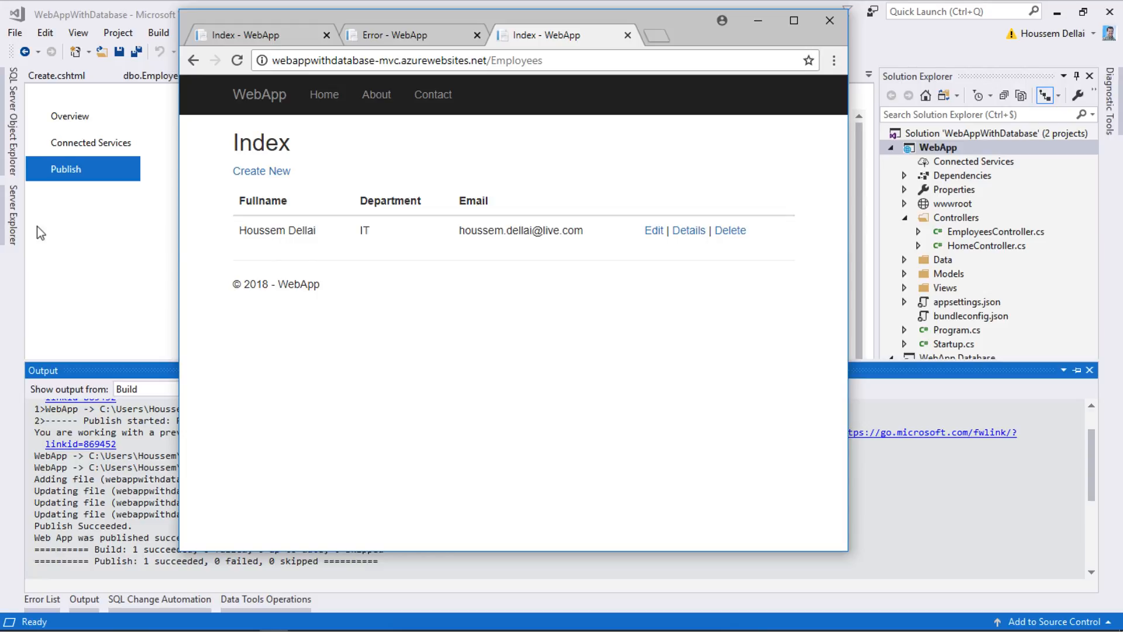
- Open Server Explorer and refresh the Azure SQL Databases list
{"action": "left_click", "coordinate": [80, 35]}
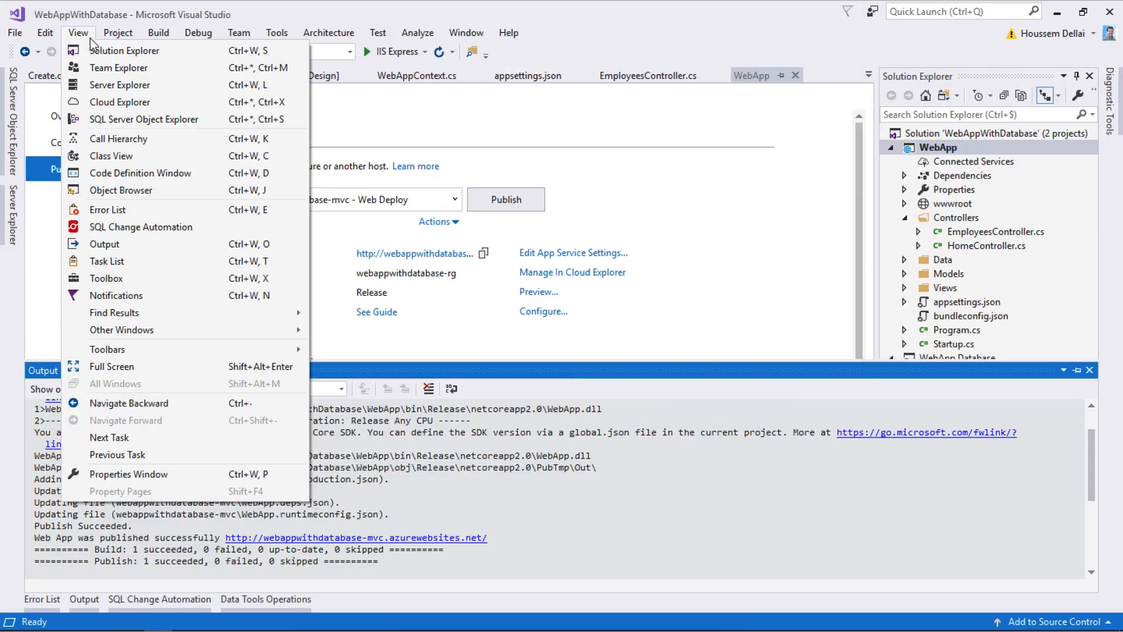
{"action": "left_click", "coordinate": [111, 86]}
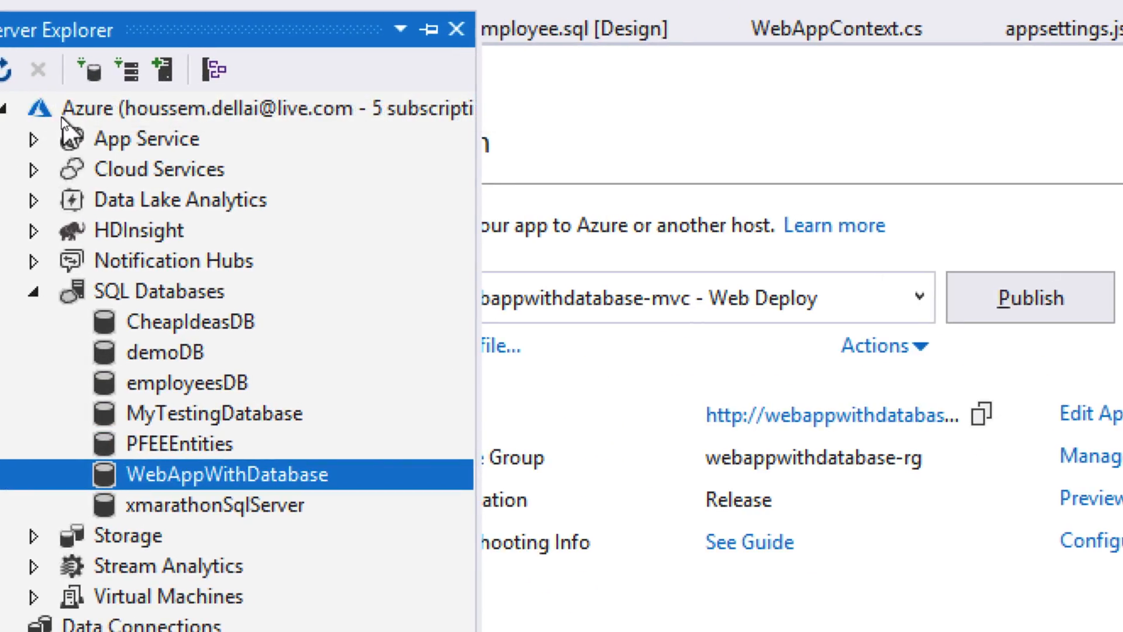
{"action": "left_click", "coordinate": [35, 112]}
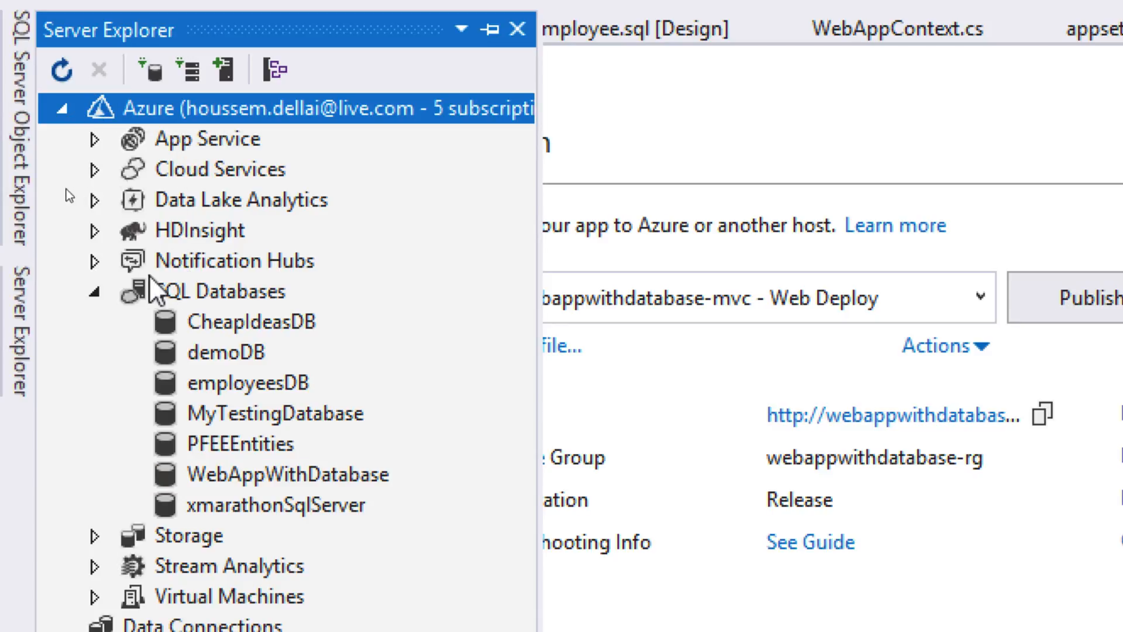
{"action": "left_click", "coordinate": [97, 290]}
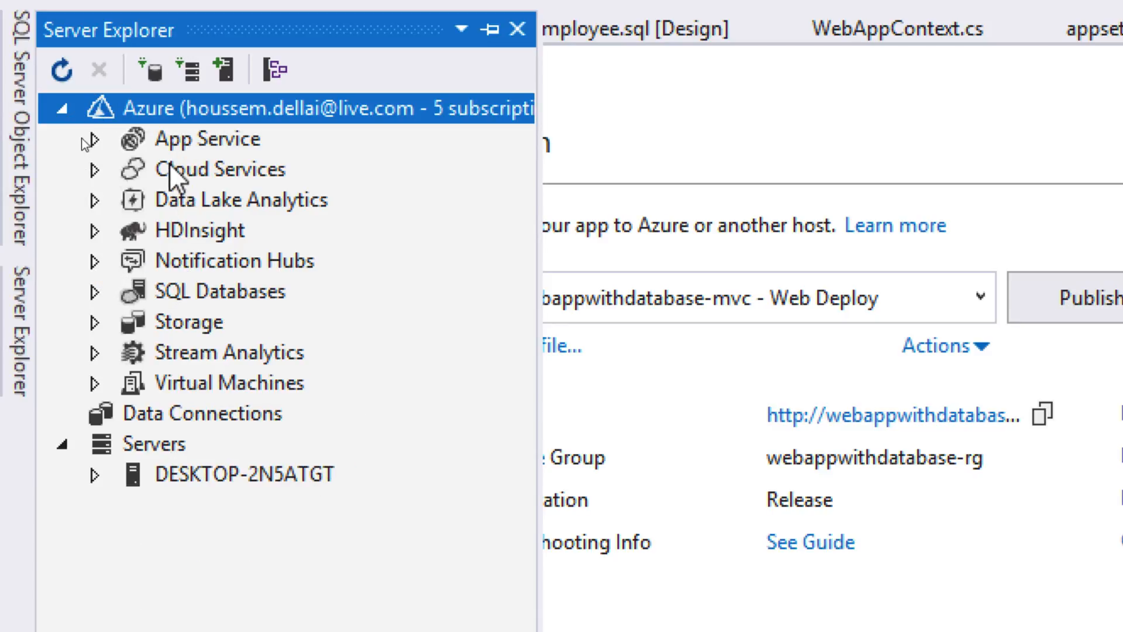
{"action": "left_click", "coordinate": [95, 292]}
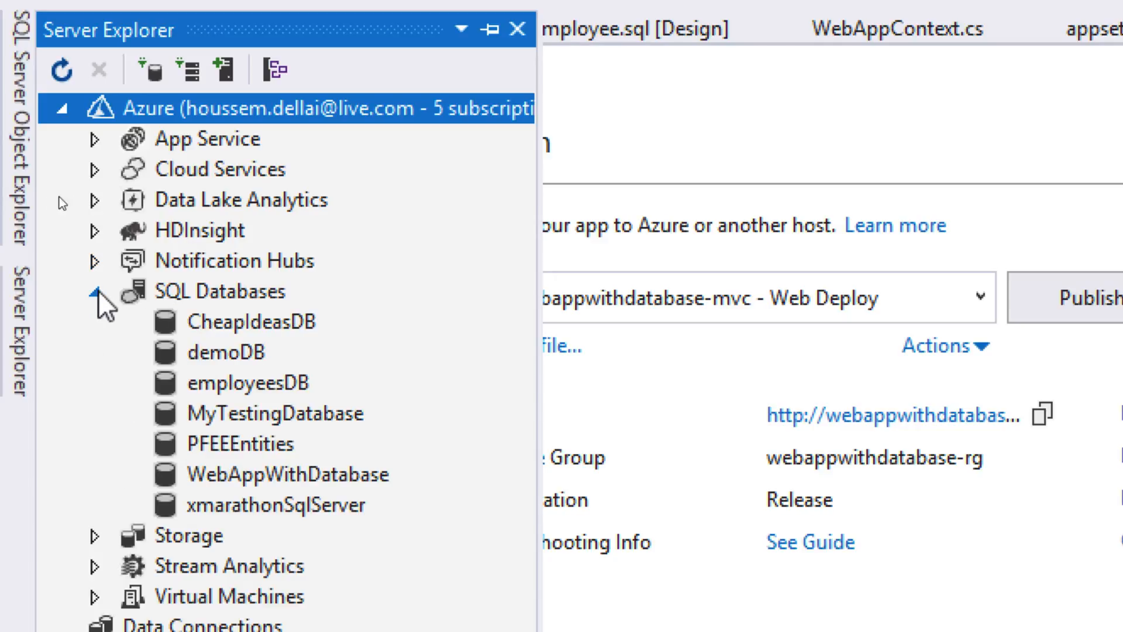
{"action": "left_click", "coordinate": [212, 290]}
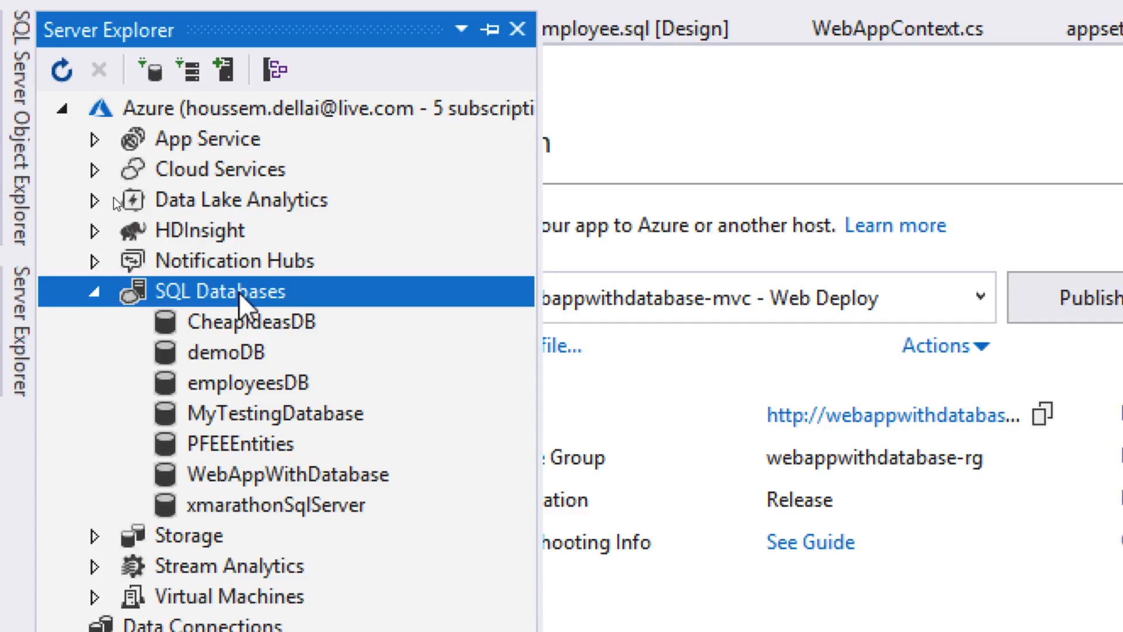
{"action": "right_click", "coordinate": [240, 293]}
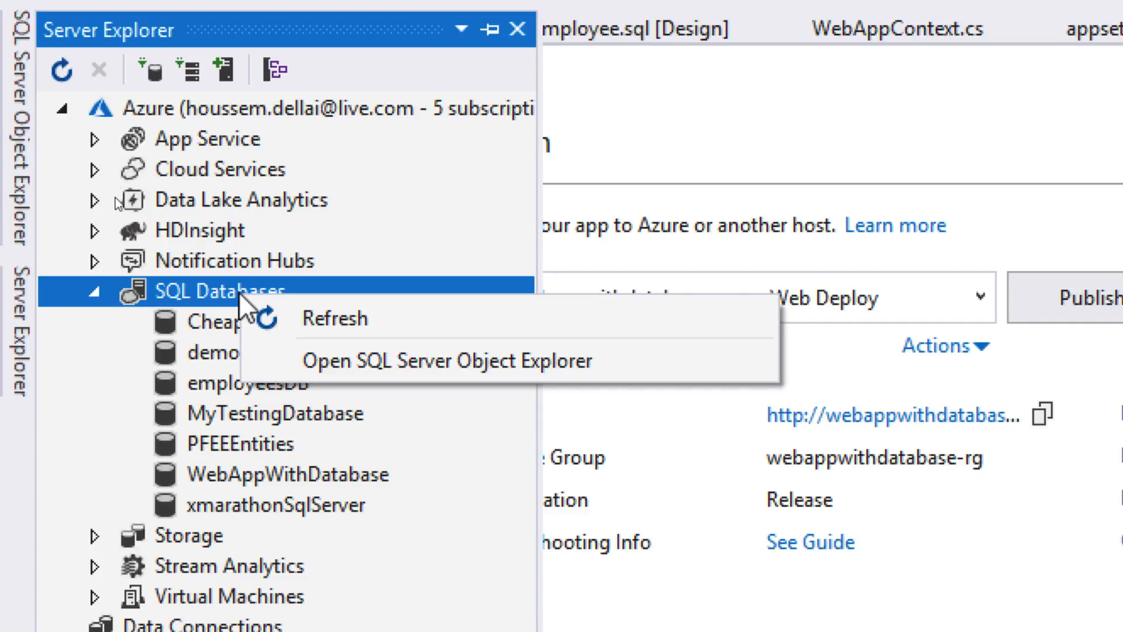
{"action": "left_click", "coordinate": [264, 321]}
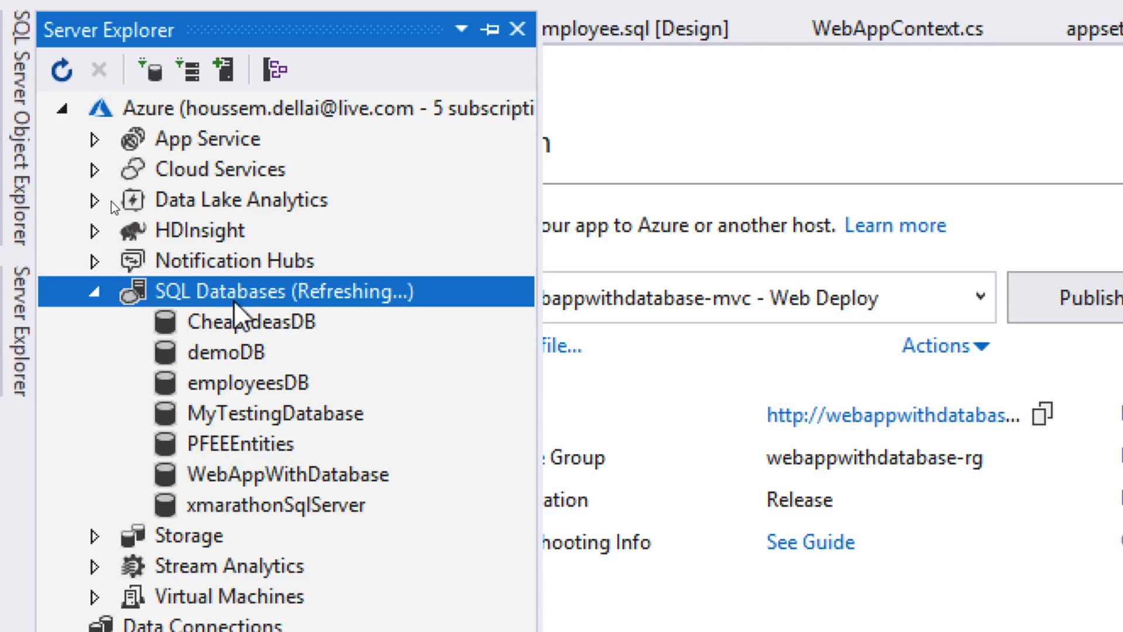
- Open the webappwithdatabase database in SQL Server Object Explorer
{"action": "left_click", "coordinate": [254, 513]}
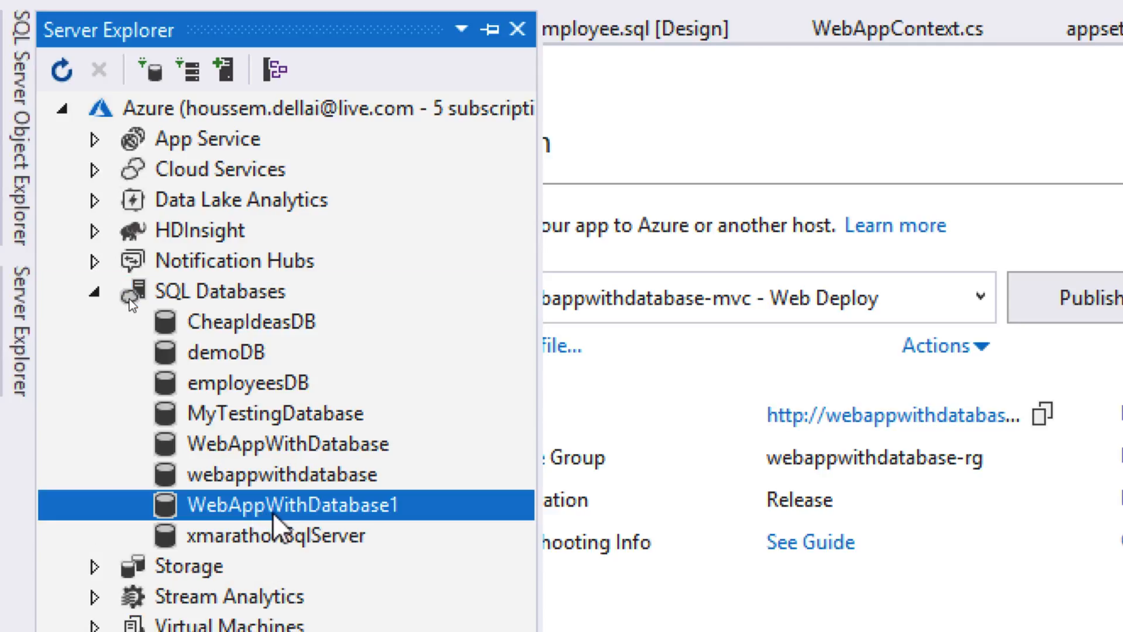
{"action": "right_click", "coordinate": [286, 479]}
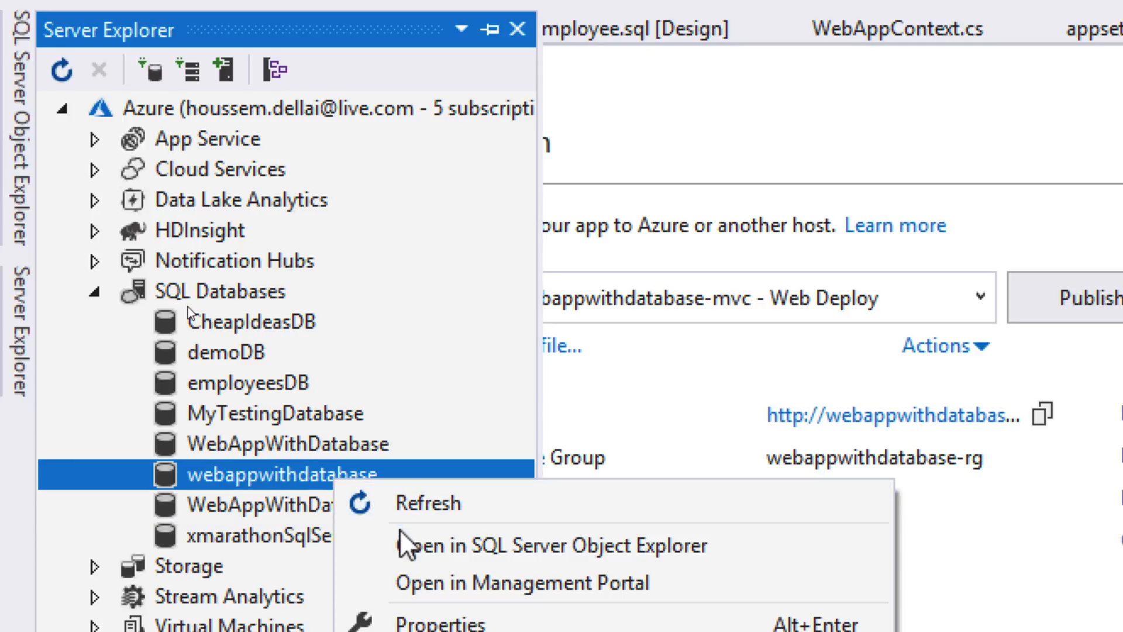
{"action": "left_click", "coordinate": [457, 550]}
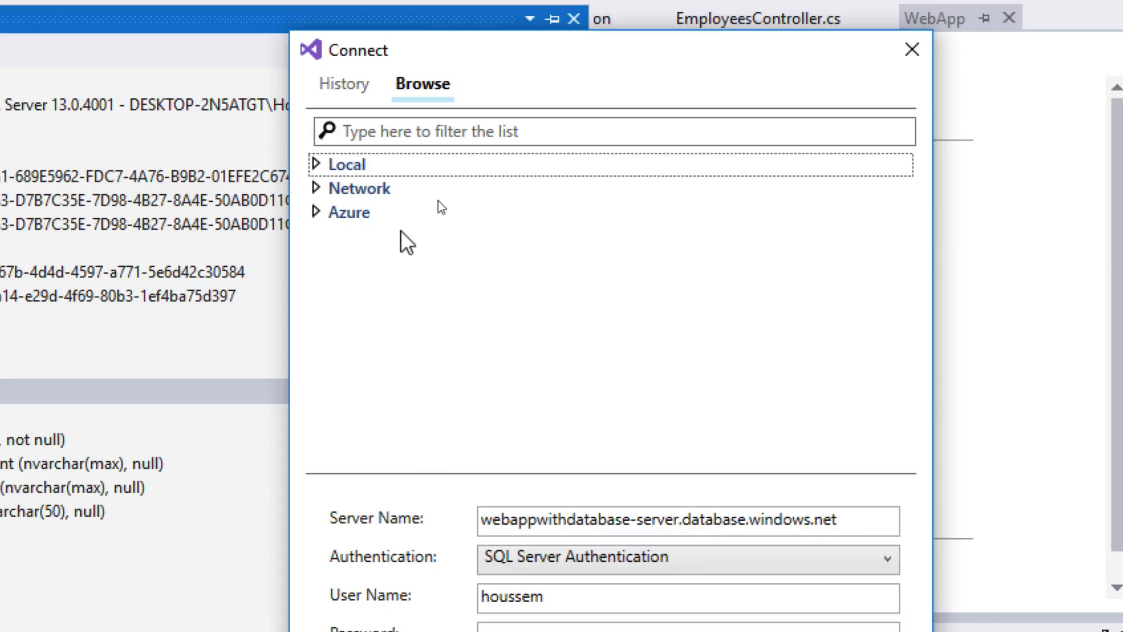
- Choose webappwithdatabase, enter the SQL user name and password, tick Remember Password, and connect
{"action": "left_click", "coordinate": [316, 212]}
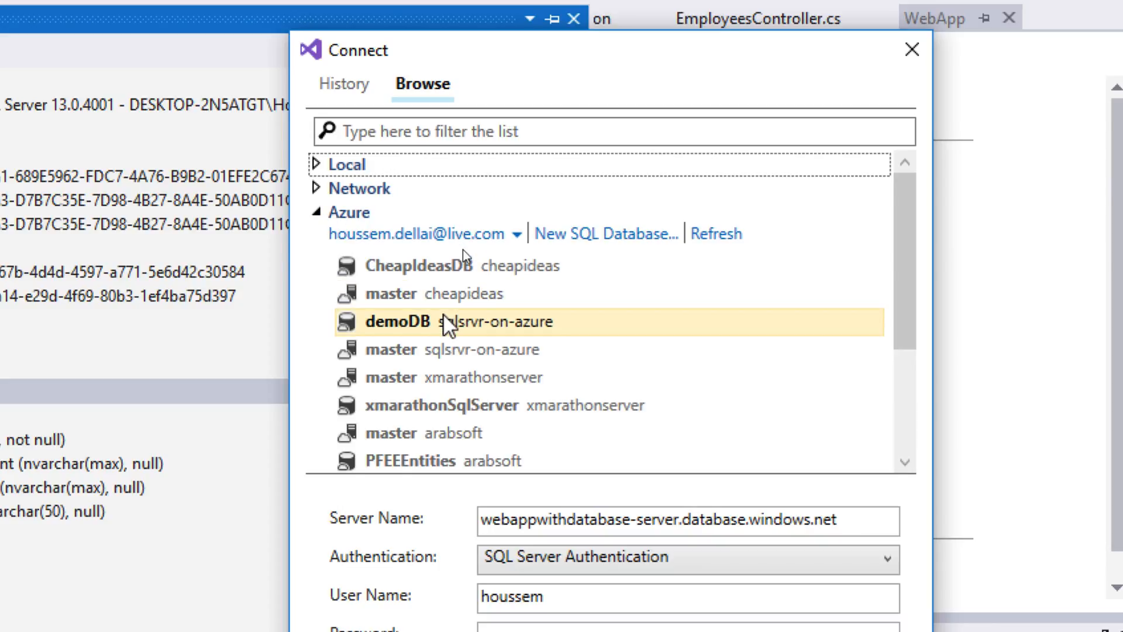
{"action": "scroll", "coordinate": [509, 409], "scroll_direction": "down", "scroll_amount": 3}
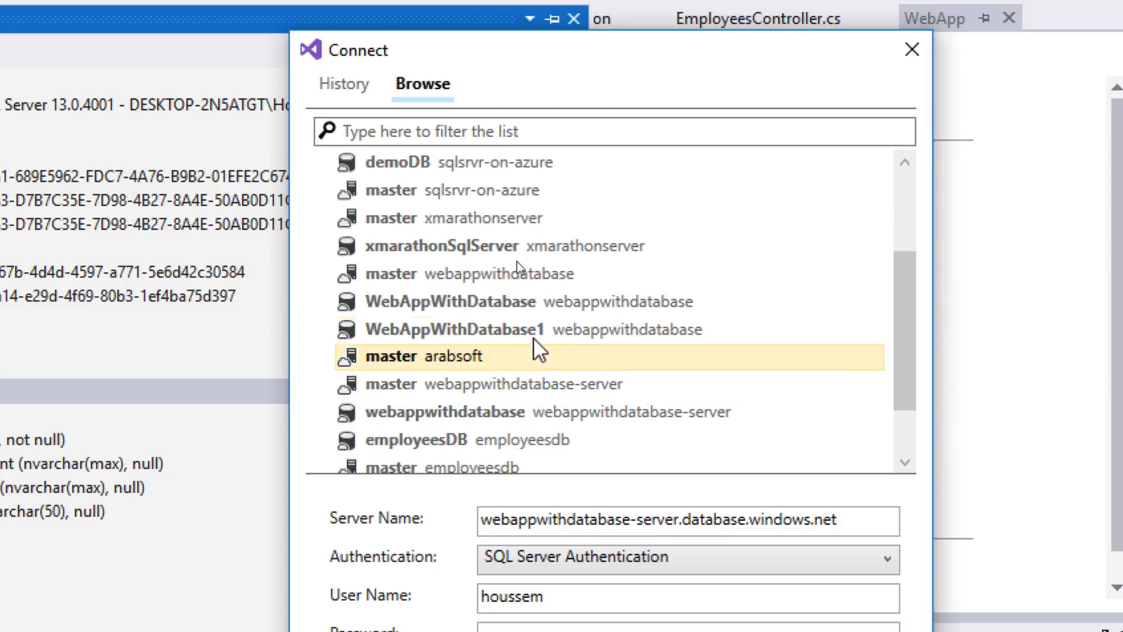
{"action": "left_click", "coordinate": [555, 424]}
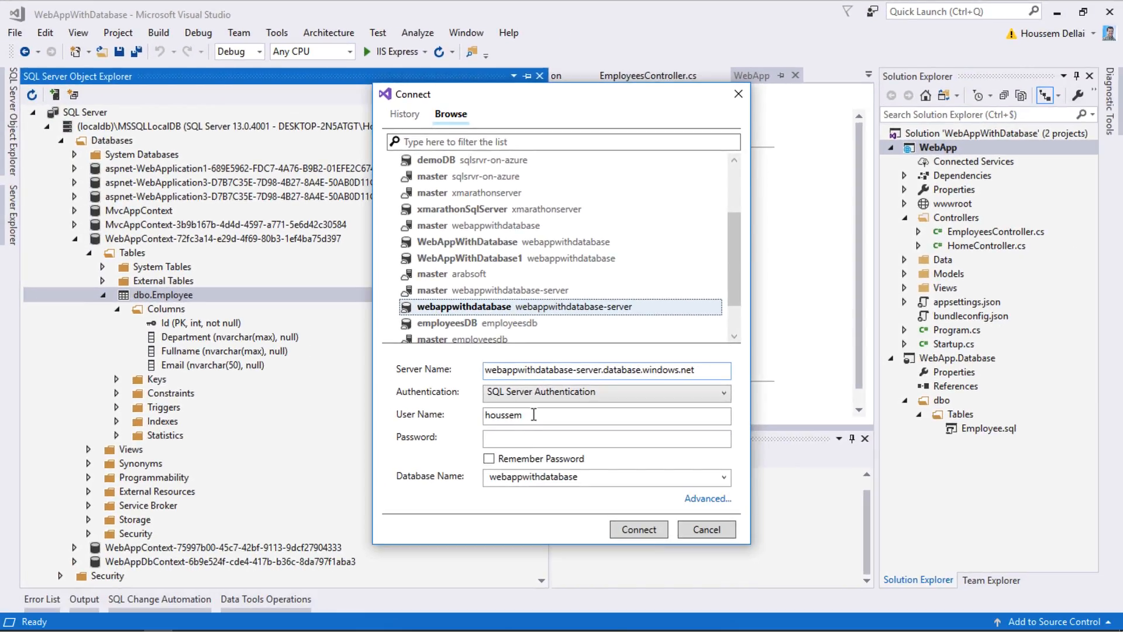
{"action": "left_click", "coordinate": [537, 416]}
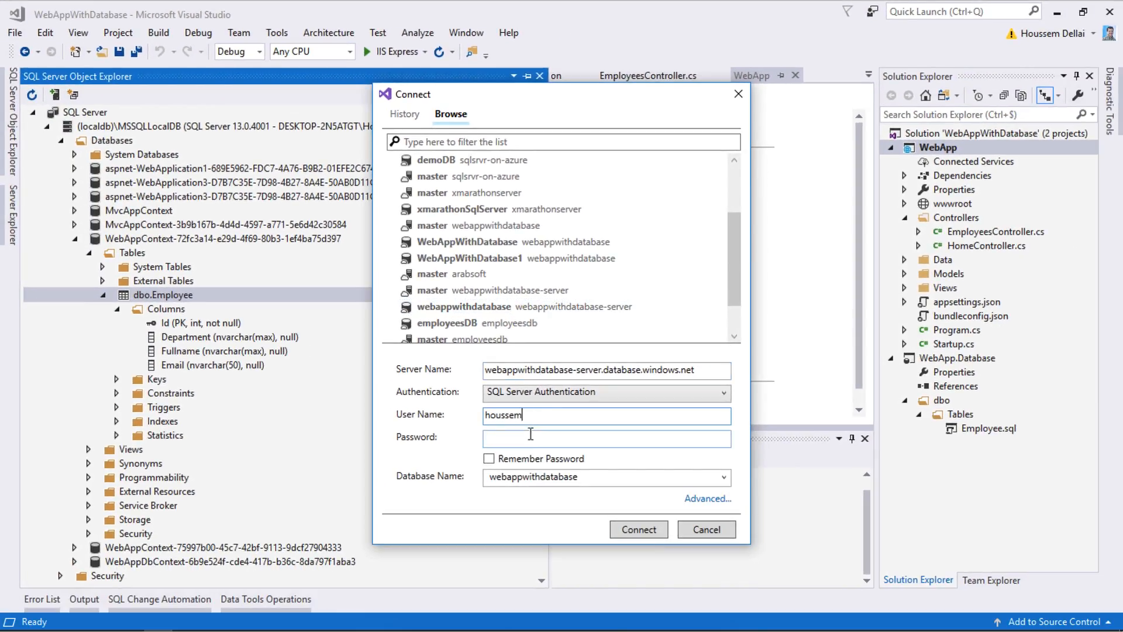
{"action": "left_click", "coordinate": [530, 436]}
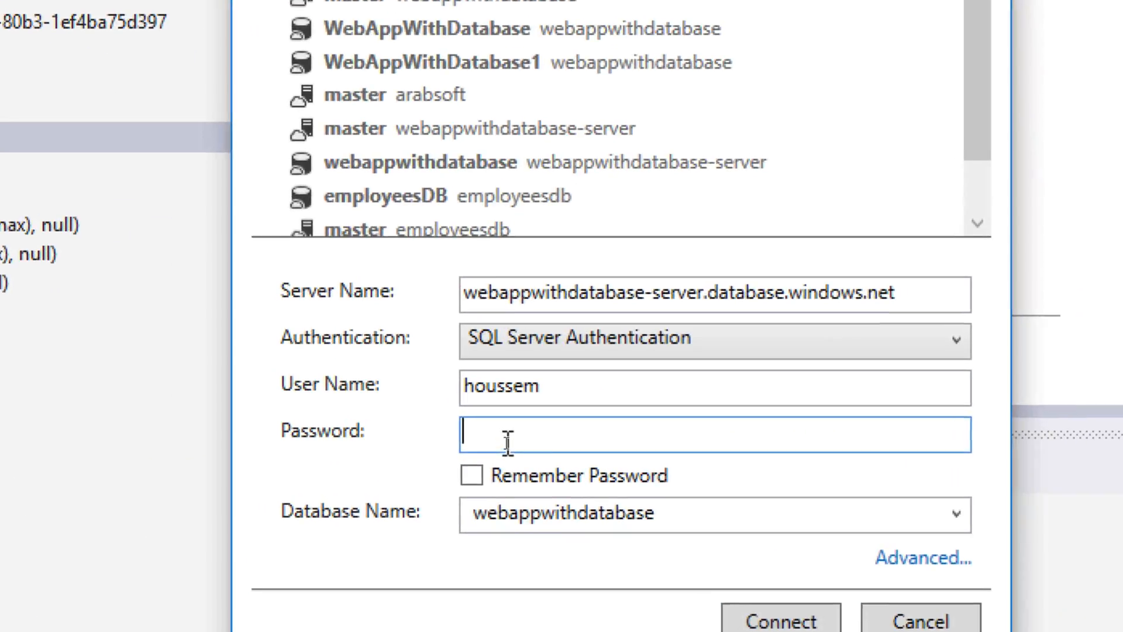
{"action": "type", "text": "*"}
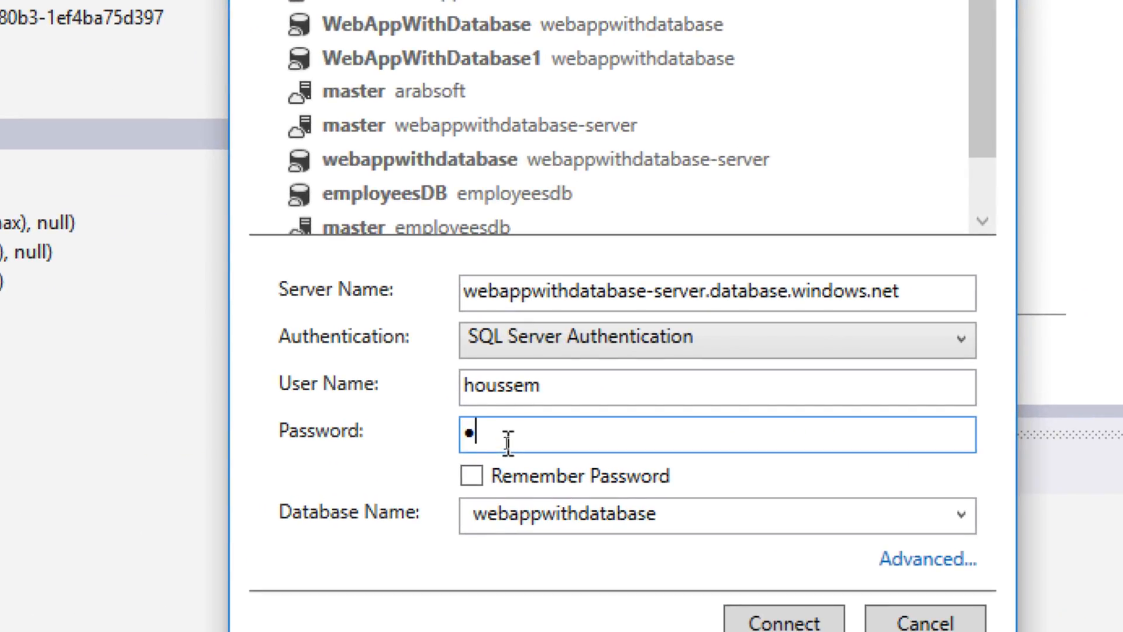
{"action": "type", "text": "**********"}
{"action": "left_click", "coordinate": [528, 462]}
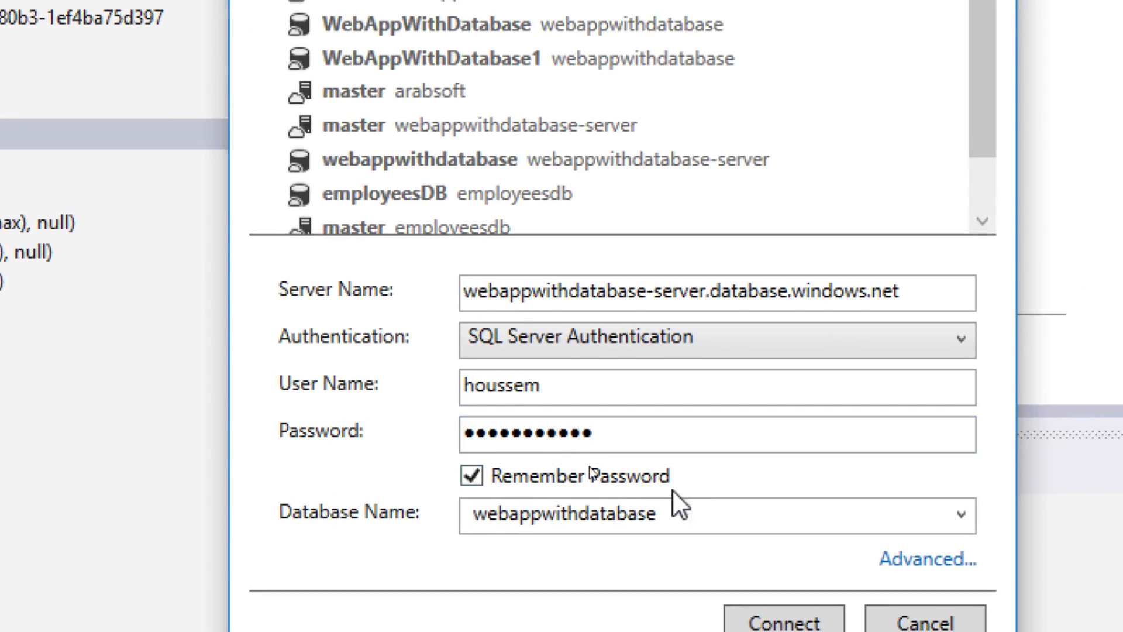
{"action": "left_click", "coordinate": [790, 620]}
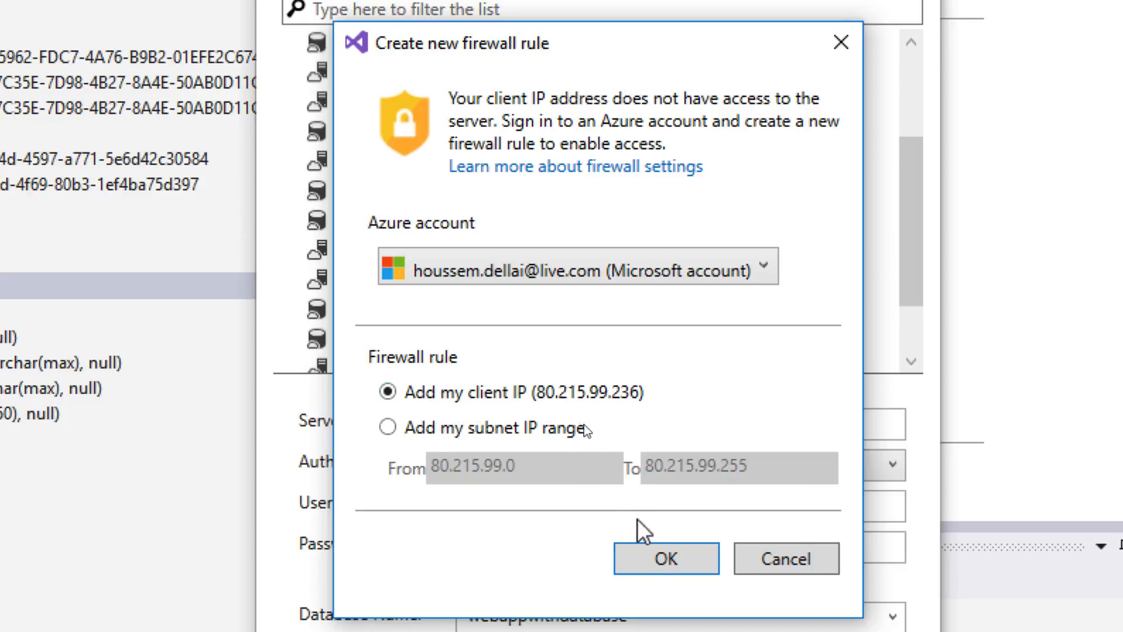
- Add a firewall rule for this client IP on webappwithdatabase-server
{"action": "left_click", "coordinate": [659, 553]}
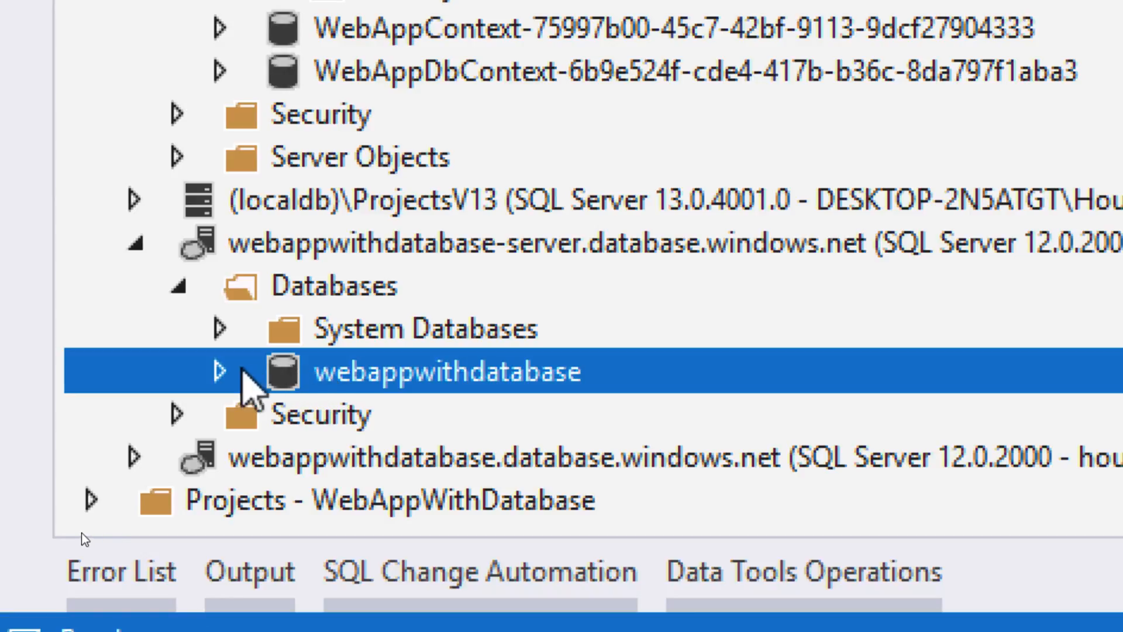
- Expand webappwithdatabase > Tables > dbo.Employee and choose View Data on the table
{"action": "left_click", "coordinate": [220, 371]}
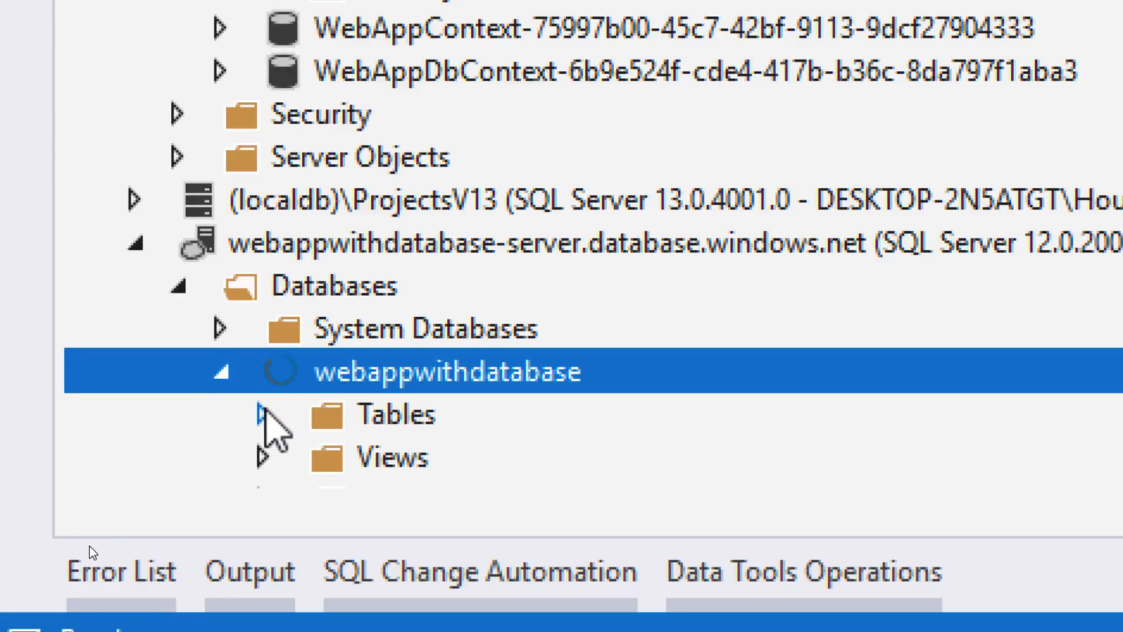
{"action": "left_click", "coordinate": [263, 415]}
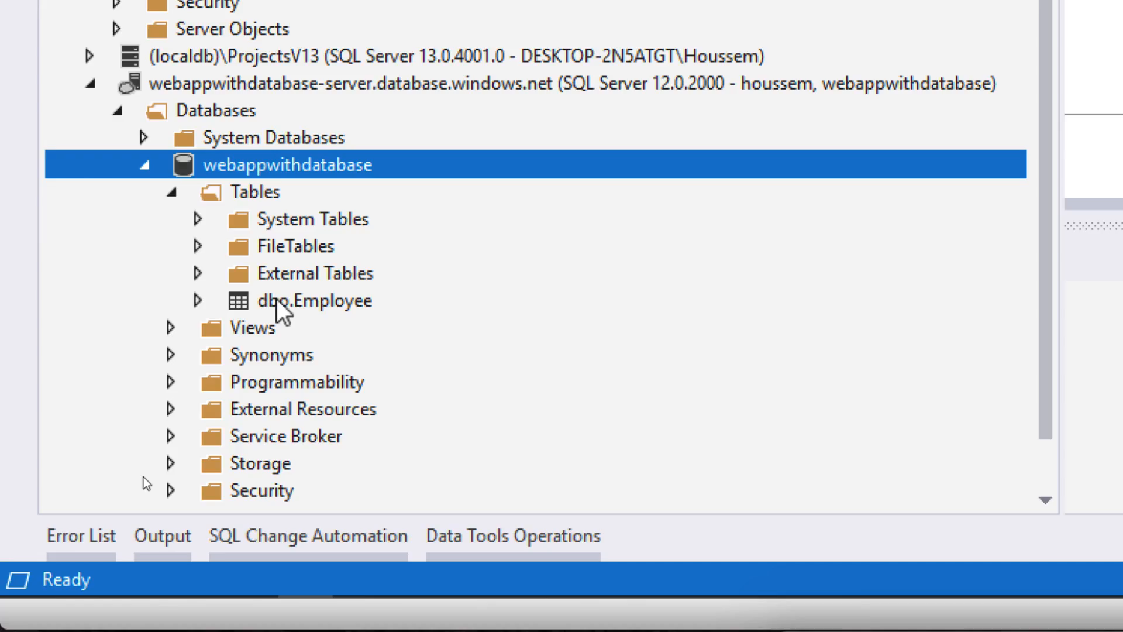
{"action": "left_click", "coordinate": [223, 303]}
{"action": "left_click", "coordinate": [199, 301]}
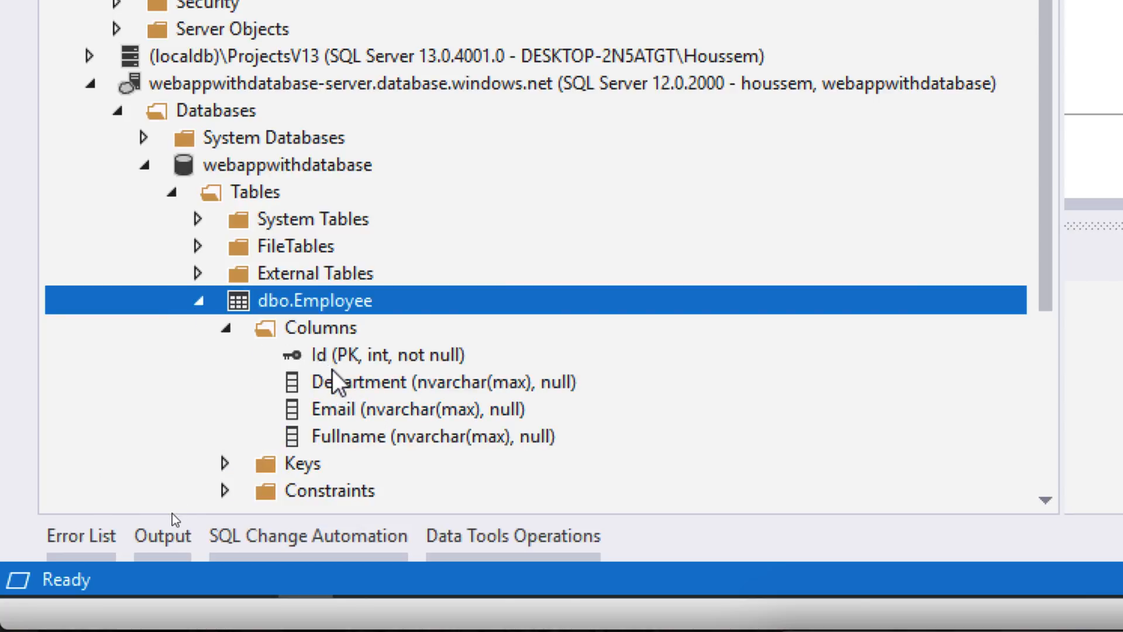
{"action": "right_click", "coordinate": [323, 308]}
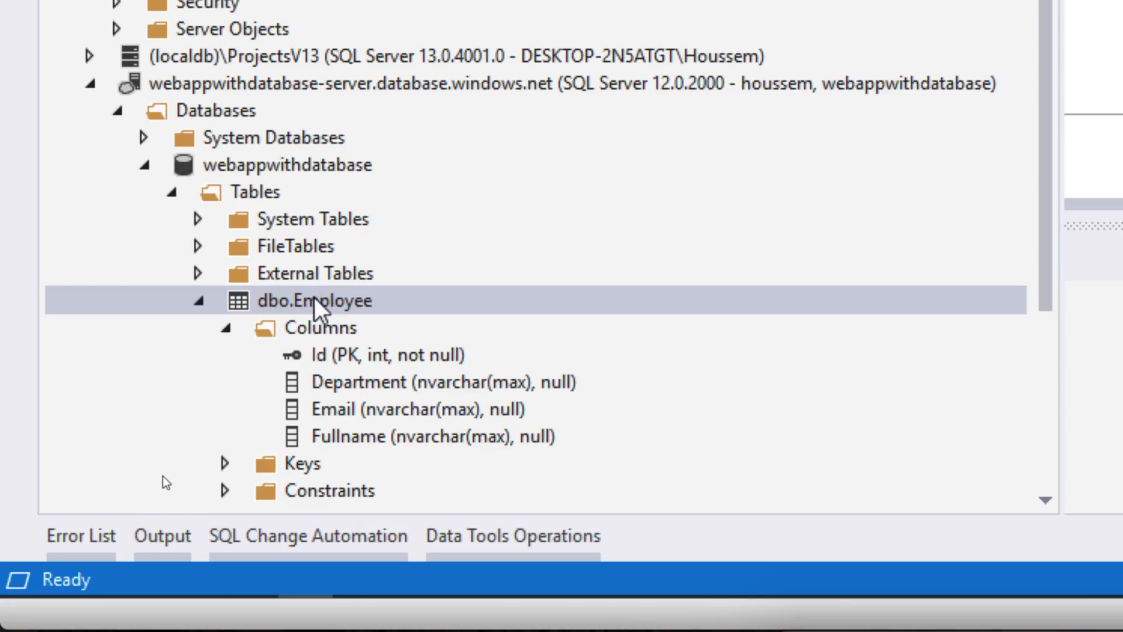
{"action": "left_click", "coordinate": [314, 298]}
{"action": "right_click", "coordinate": [315, 299]}
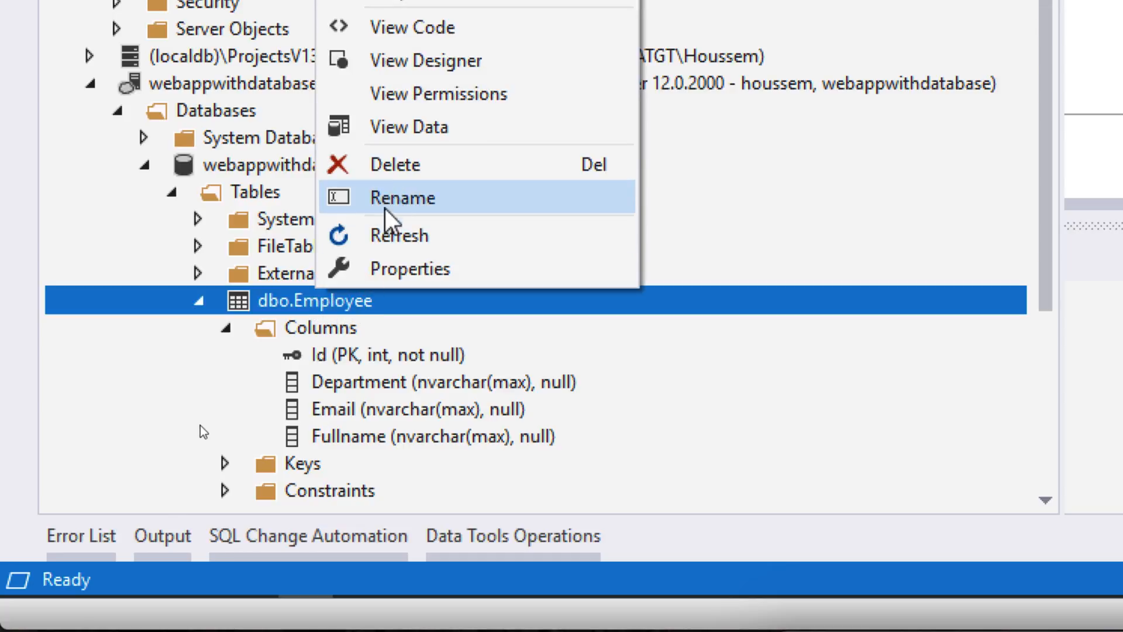
{"action": "left_click", "coordinate": [415, 131]}
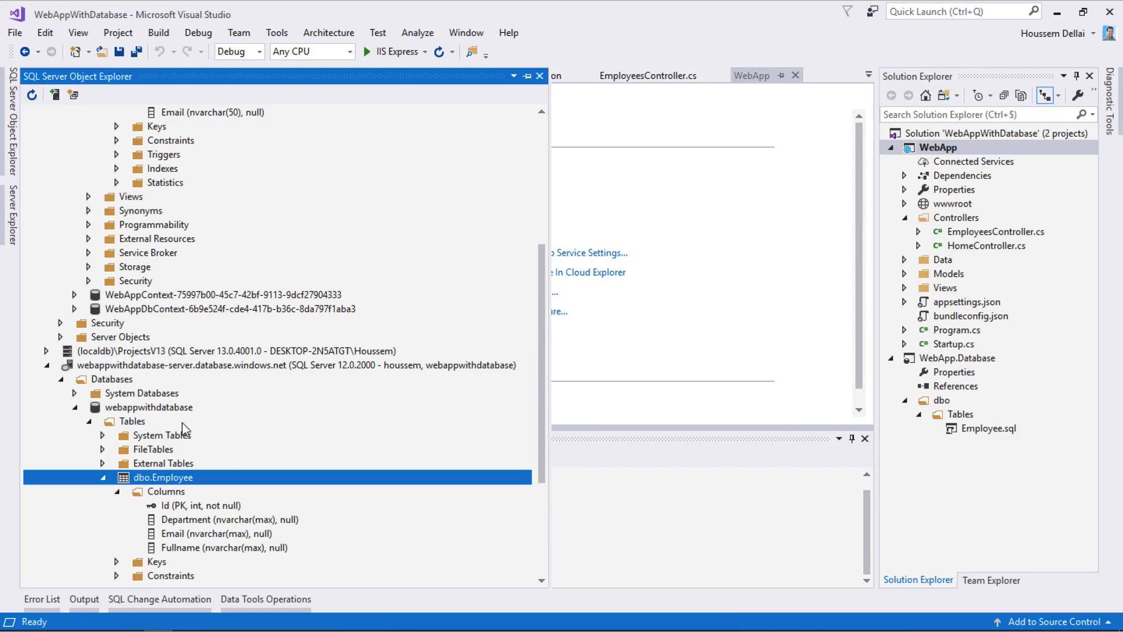